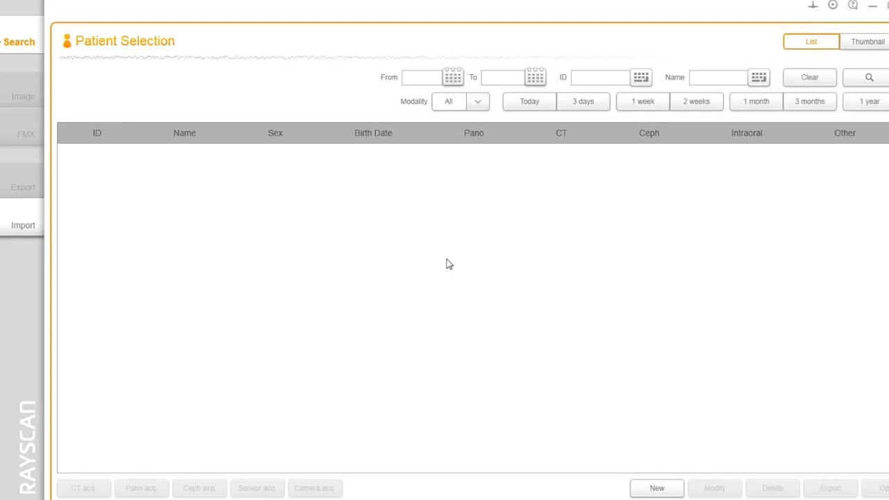
- Try the patient search filters for start date, end date, patient ID and name
left_click(452, 77)
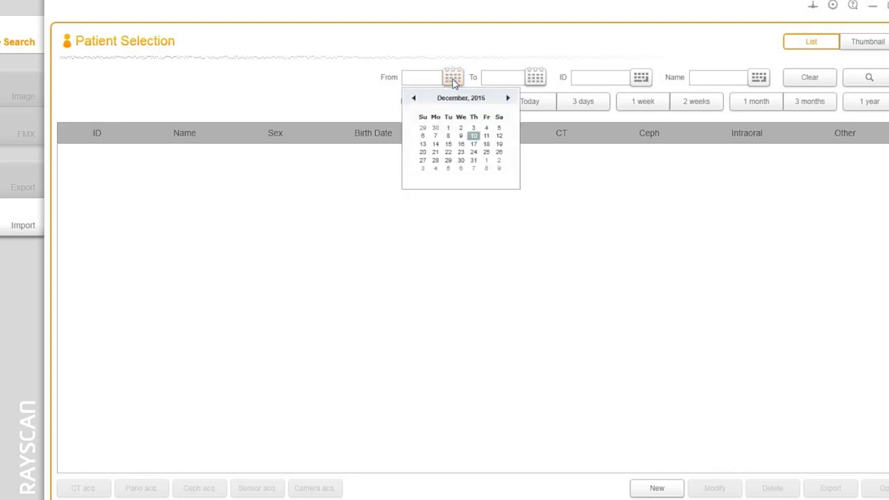
left_click(533, 78)
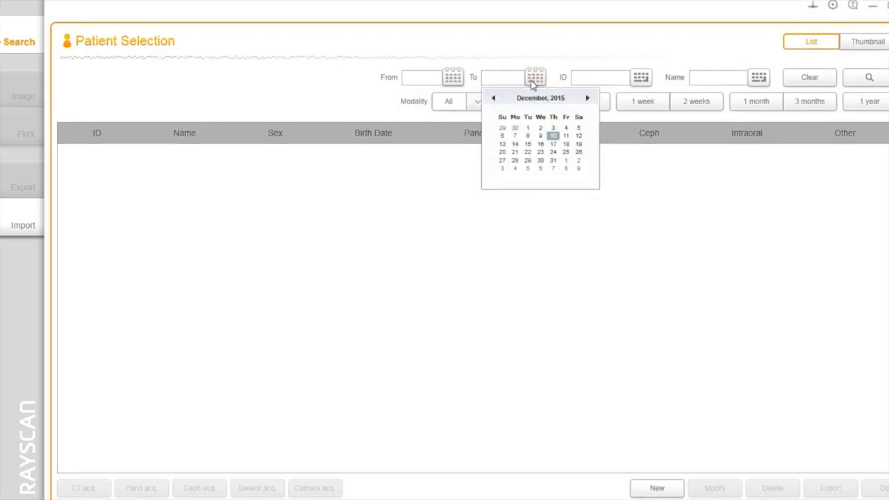
left_click(639, 77)
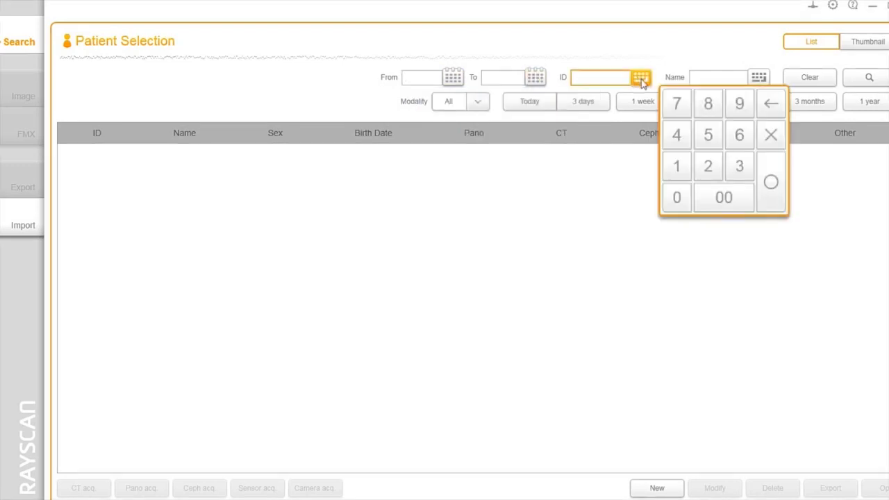
left_click(698, 79)
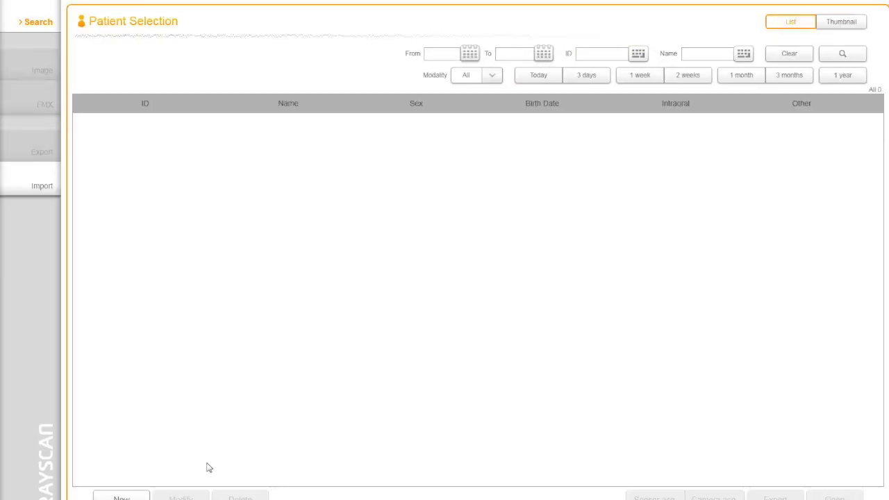
- Create a new patient record with an auto-generated ID and the patient's name
left_click(121, 497)
left_click(566, 223)
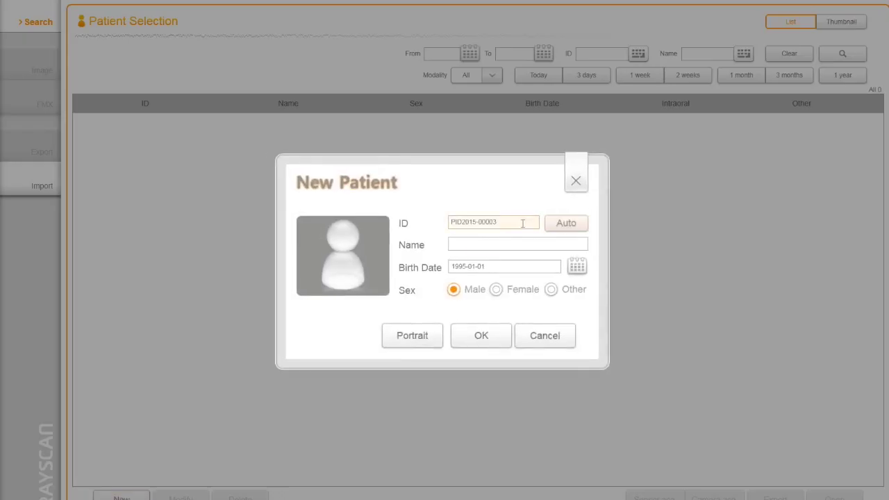
left_click(508, 244)
type("John Doe")
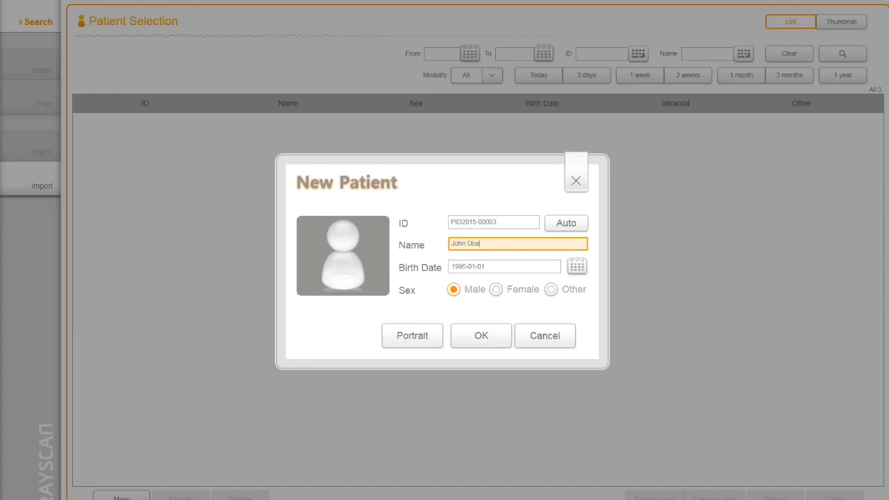
- Set the Ray logo image as the patient's portrait and save the new record
left_click(424, 334)
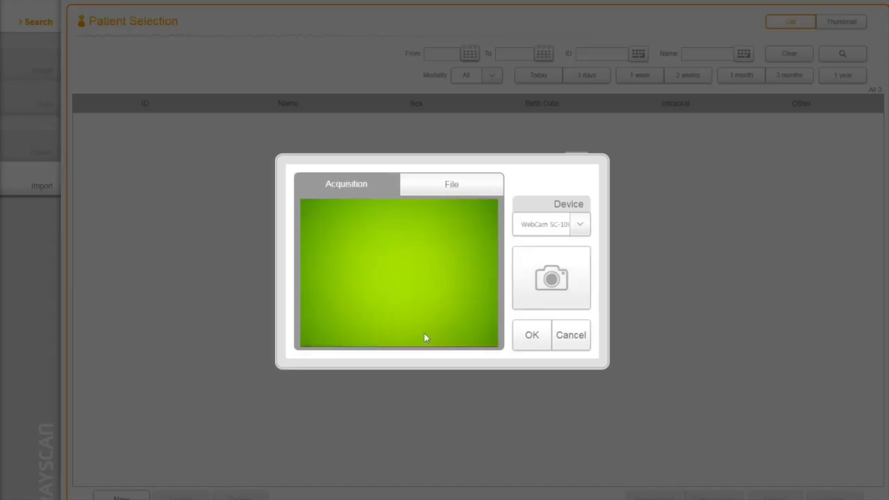
left_click(580, 225)
left_click(580, 227)
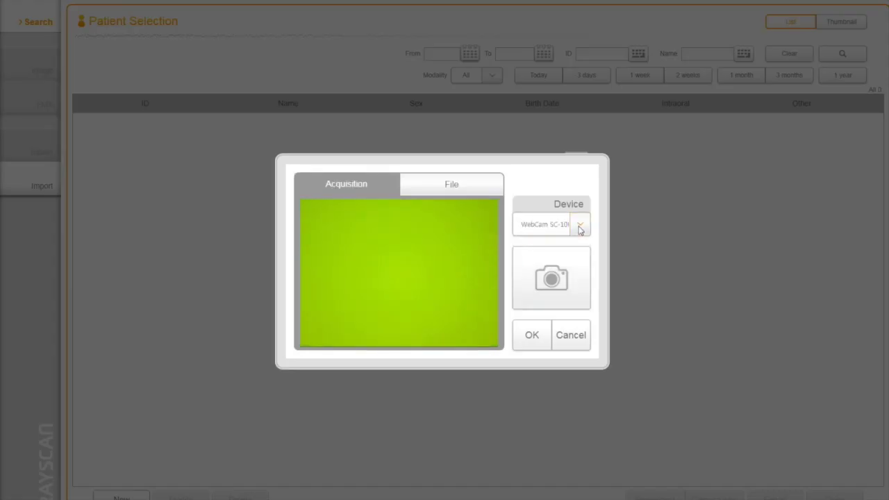
left_click(470, 189)
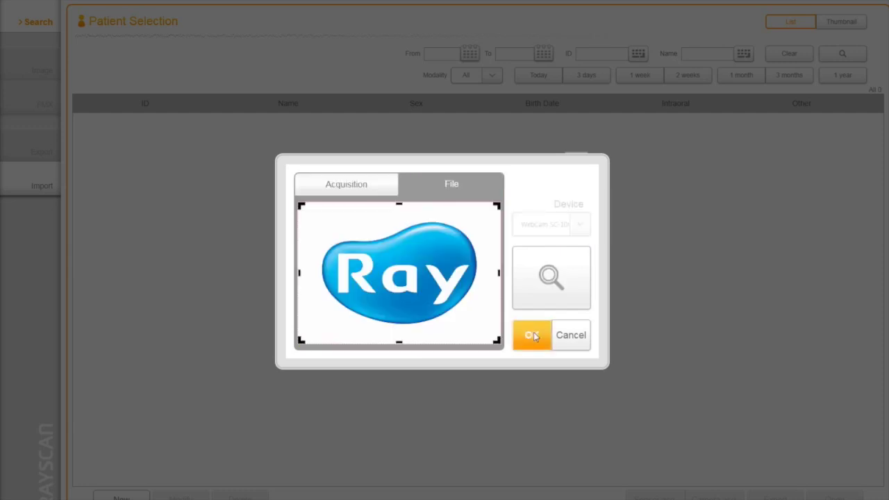
left_click(531, 336)
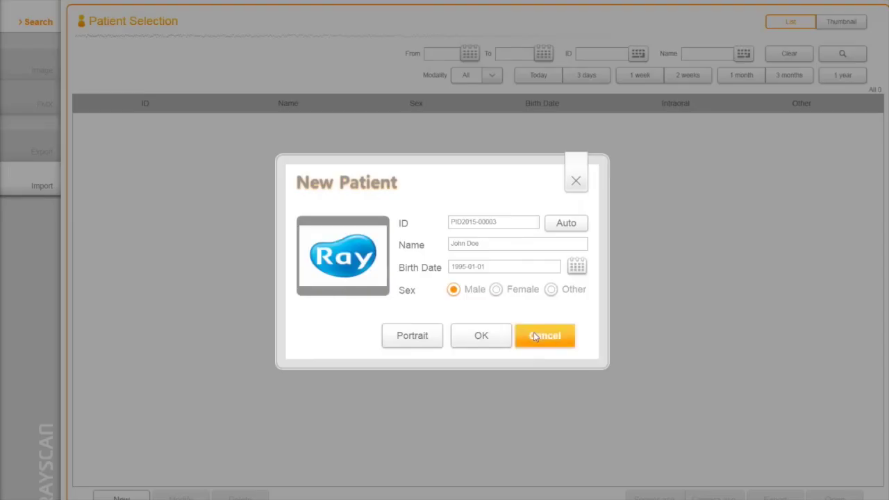
left_click(496, 337)
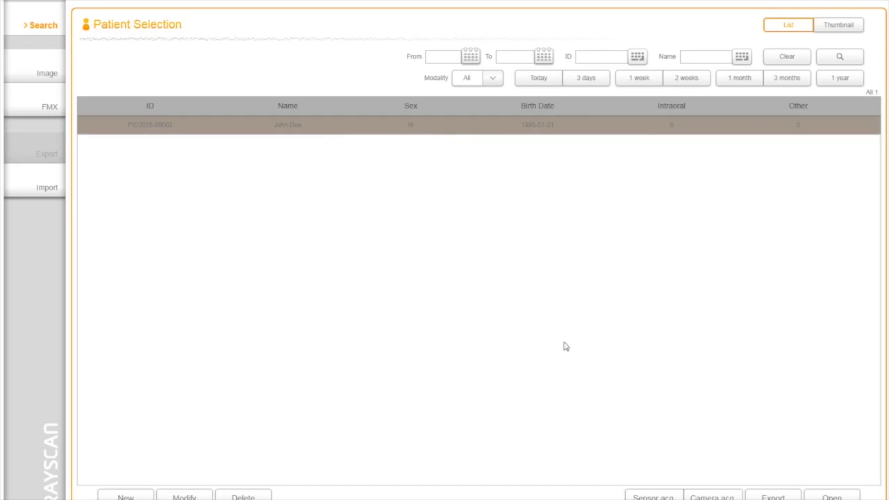
- Launch Sensor acquisition for the new patient, then open the Configuration page via the gear icon
left_click(649, 497)
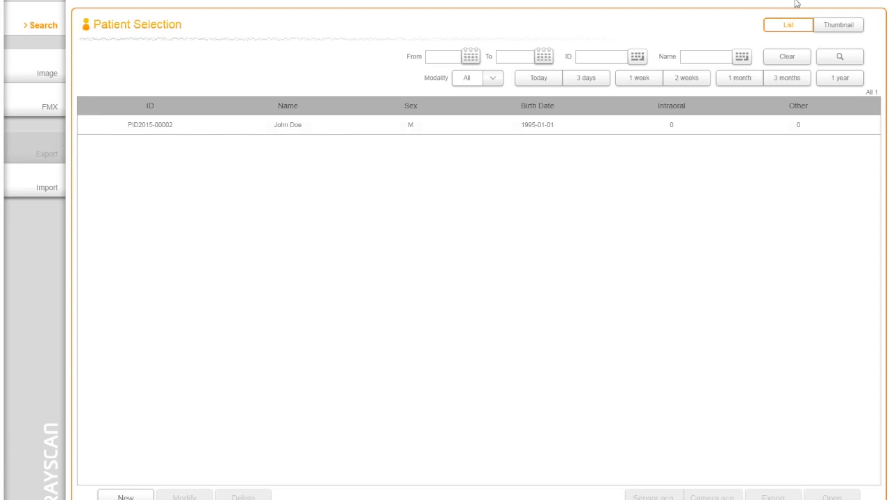
left_click(808, 0)
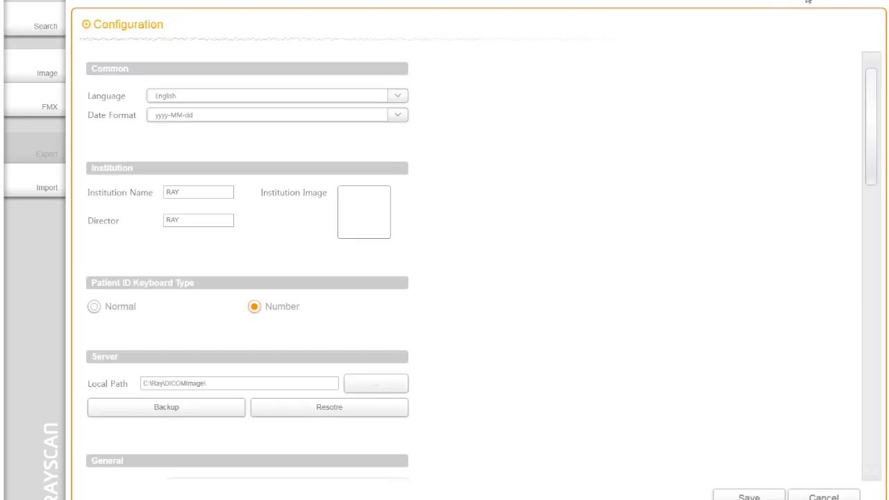
- Enable Use Favorite Toolbar and add the ruler, angle, curve and triangle tools to favorites
scroll(427, 258, "down", 15)
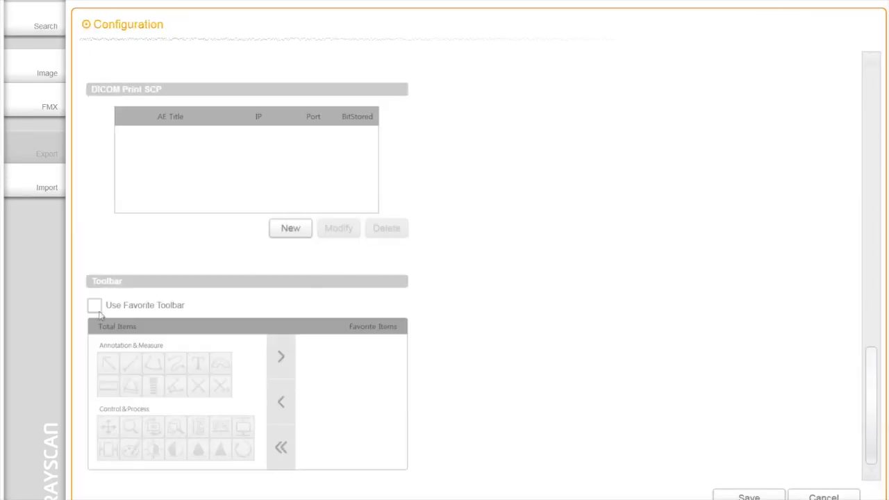
left_click(97, 309)
left_click(108, 385)
left_click(280, 356)
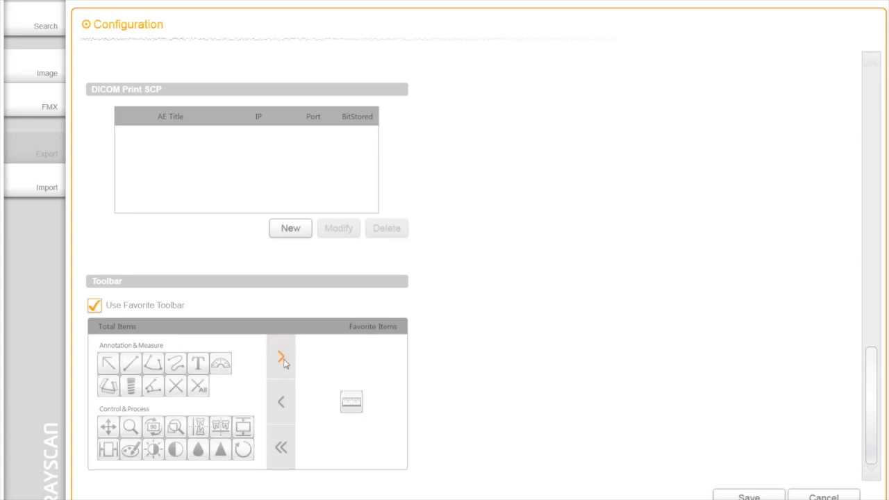
left_click(220, 363)
left_click(280, 357)
left_click(176, 362)
left_click(280, 357)
left_click(220, 449)
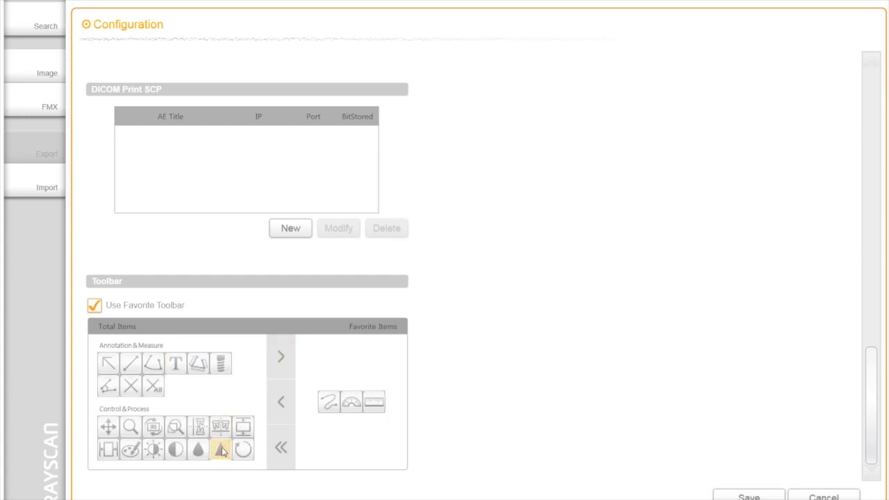
left_click(281, 357)
- Remove the triangle, return all favorites to the tool list, and save the configuration
left_click(329, 399)
left_click(281, 401)
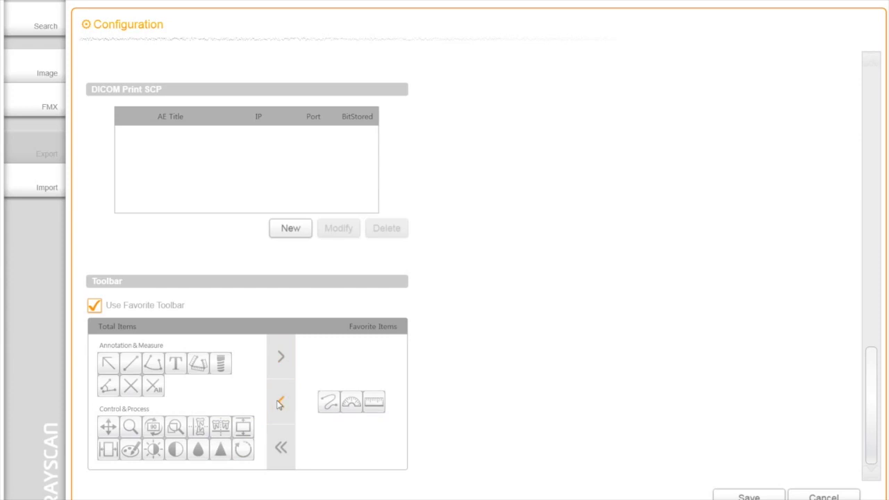
left_click(280, 447)
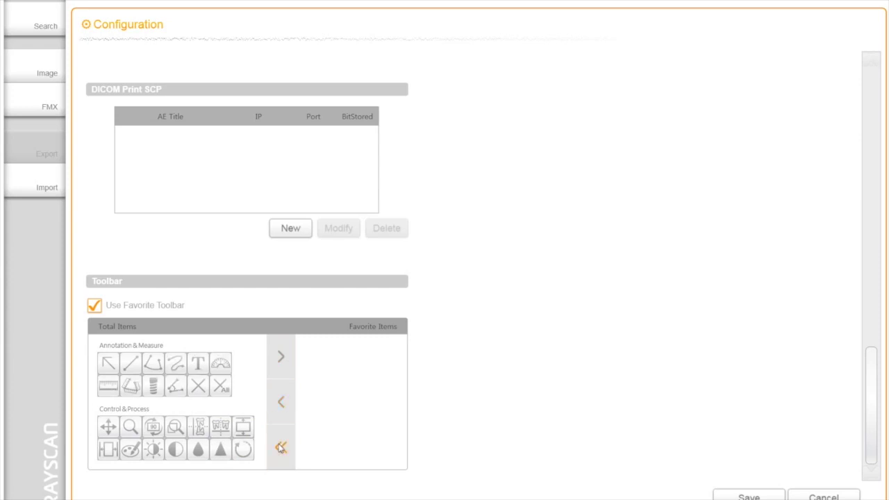
left_click(748, 496)
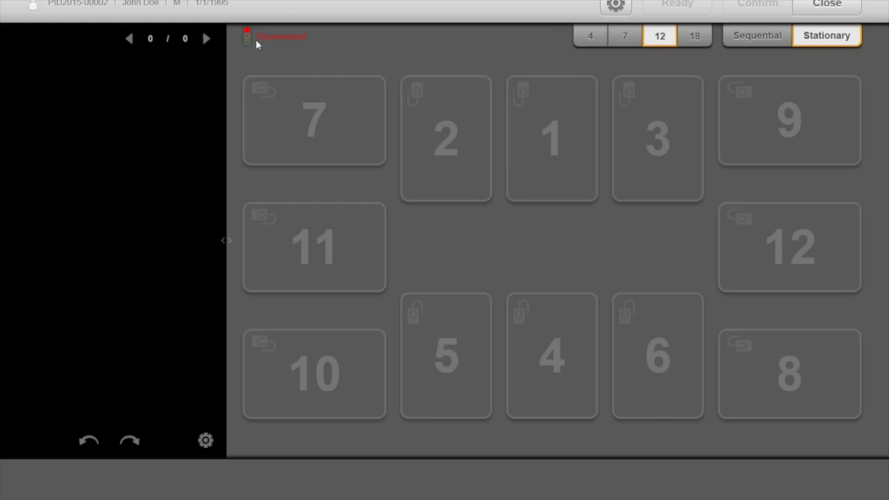
- Preview the 4-, 7-, 12- and 18-image tooth layouts in the acquisition window
left_click(589, 38)
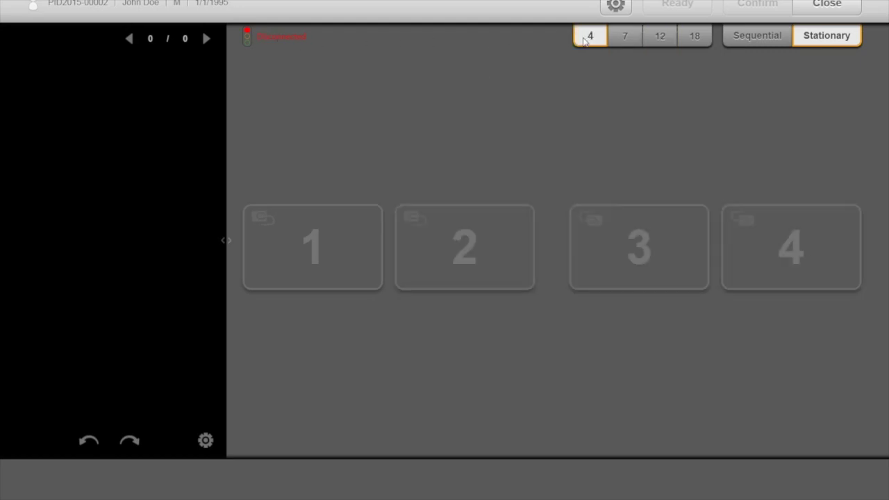
left_click(625, 40)
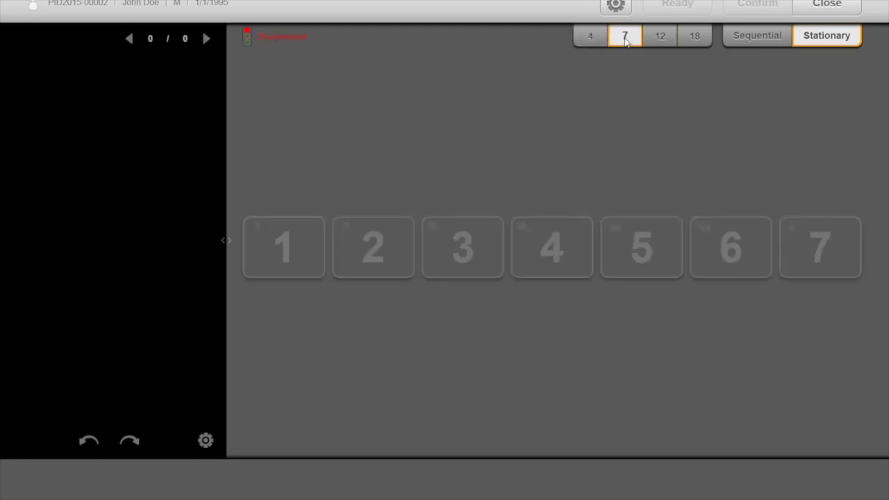
left_click(659, 39)
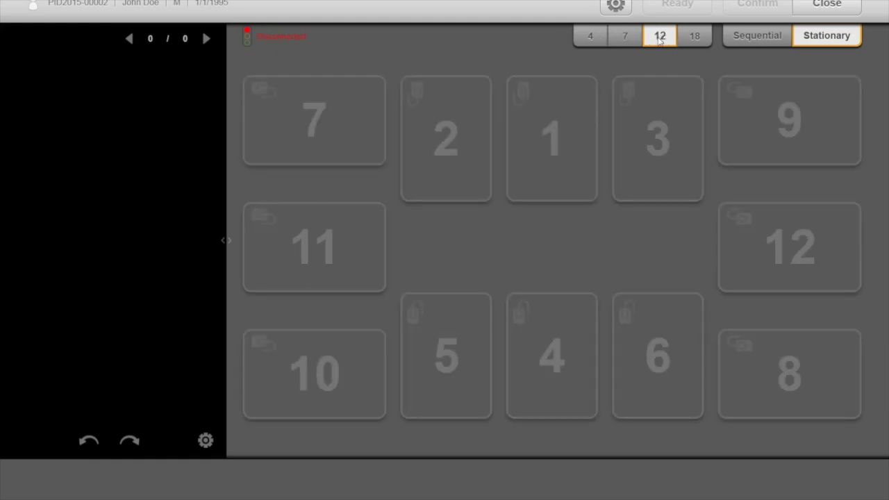
left_click(694, 40)
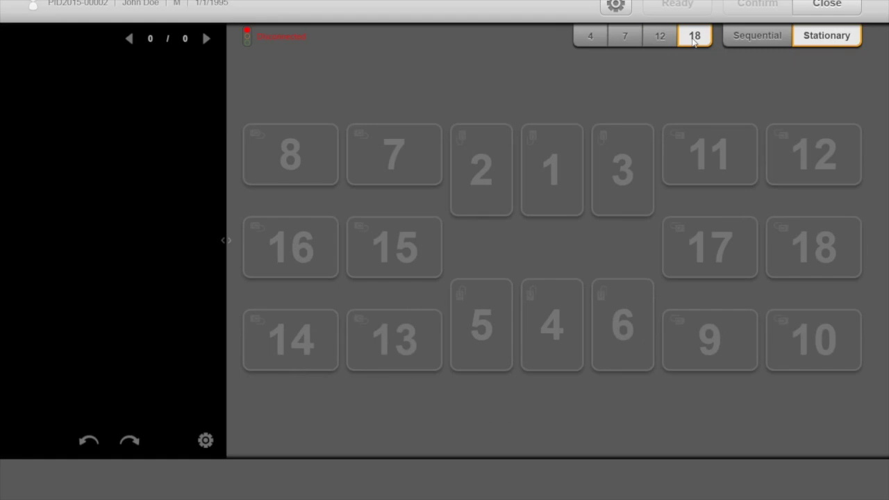
- Switch acquisition order to Sequential and back to Stationary, then close the acquisition window
left_click(751, 42)
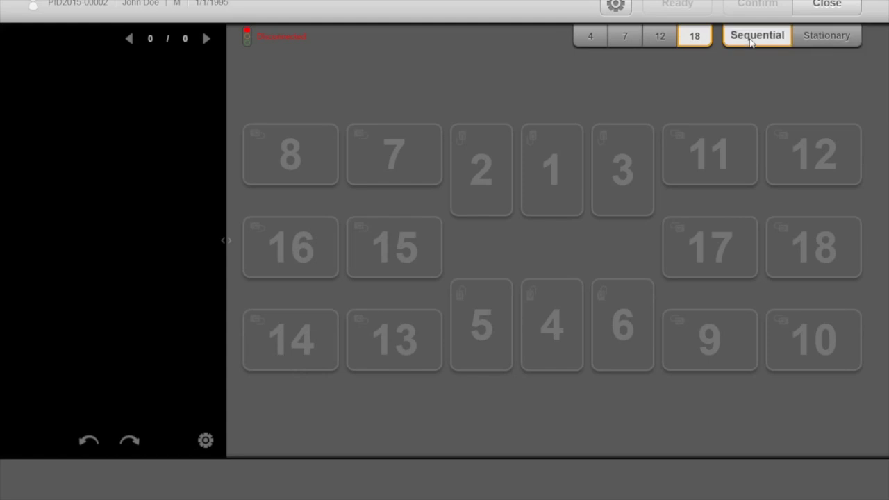
left_click(813, 43)
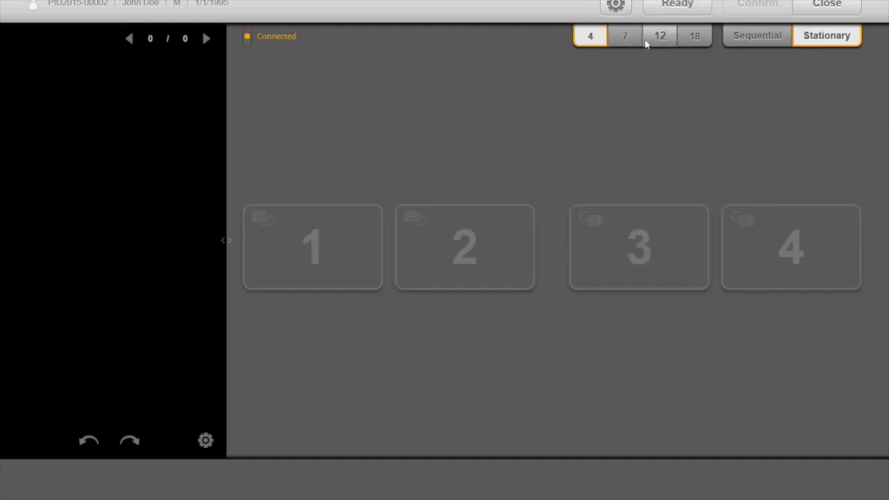
left_click(671, 5)
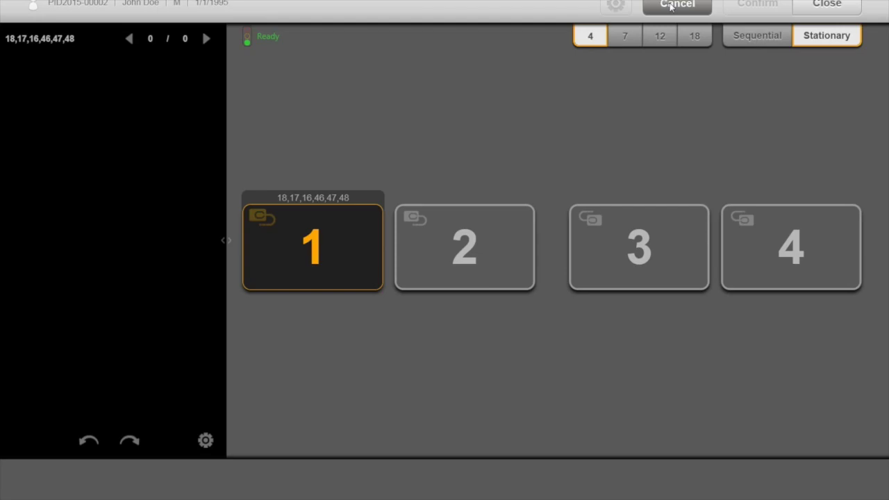
left_click(671, 6)
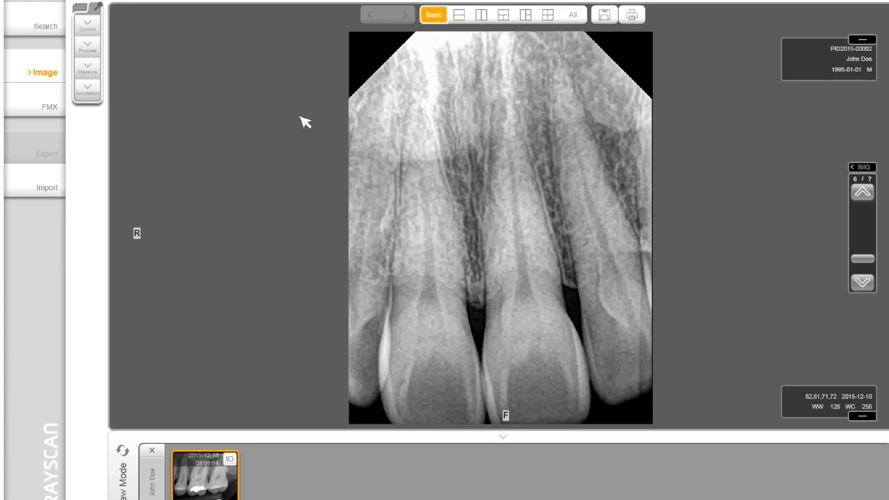
- Move the floating tool strip to the viewer's left side and dock it there
left_click(101, 8)
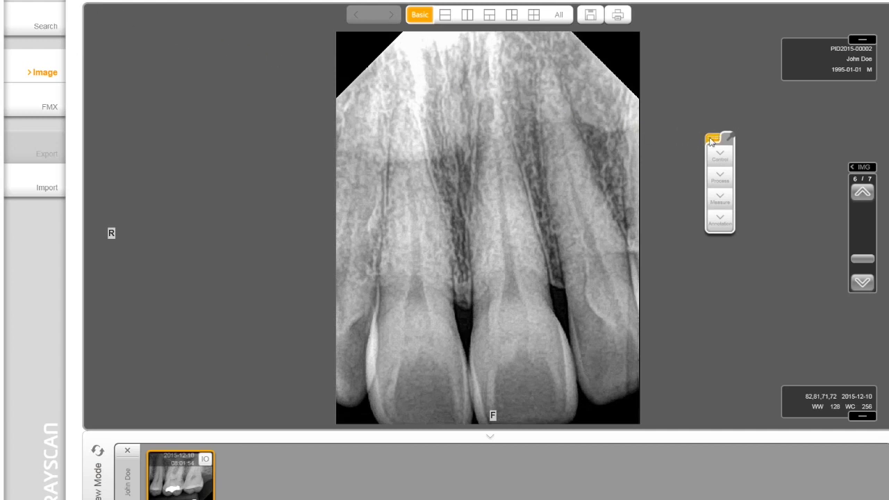
left_click_drag(710, 141, 184, 315)
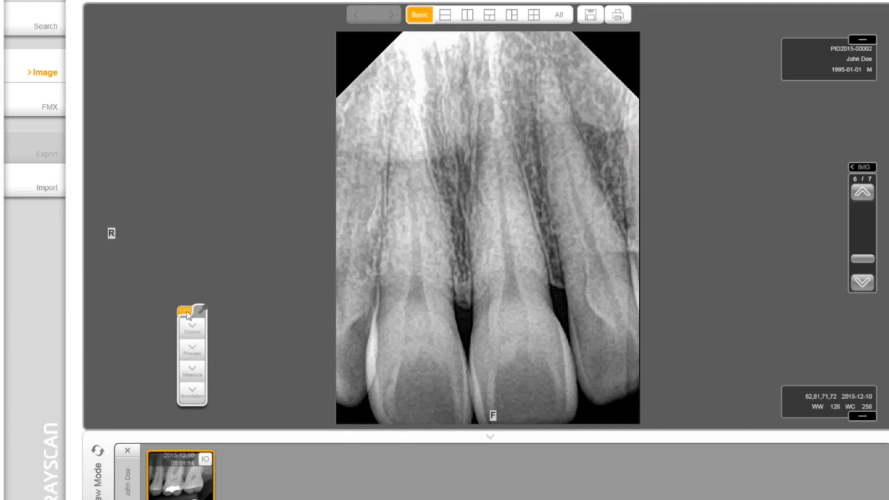
left_click(203, 310)
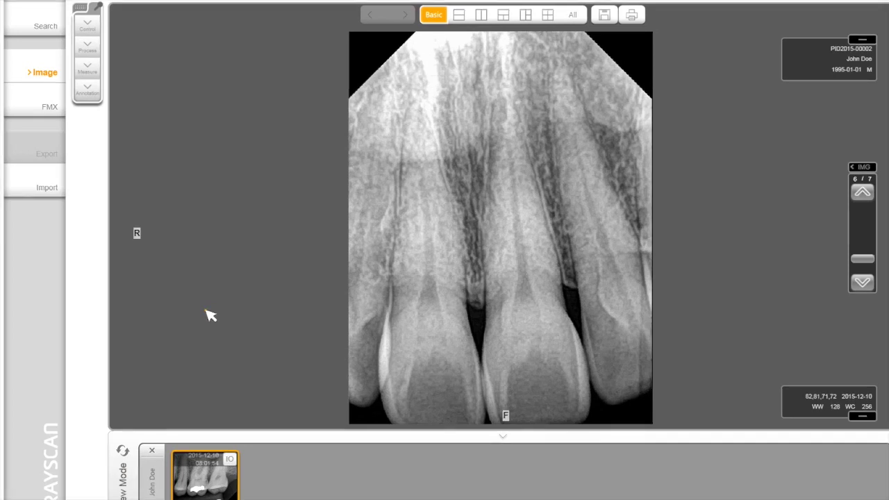
- Pan the X-ray slightly left and zoom in on it with the Control tools
left_click(90, 36)
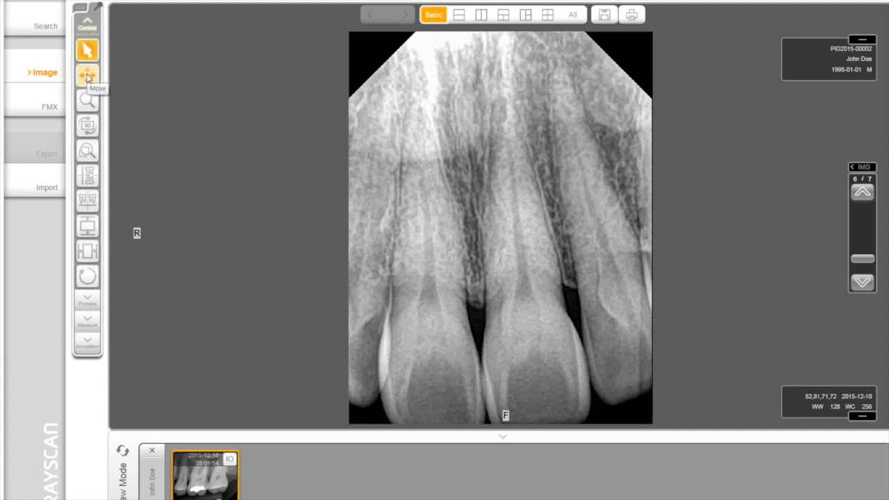
left_click(88, 78)
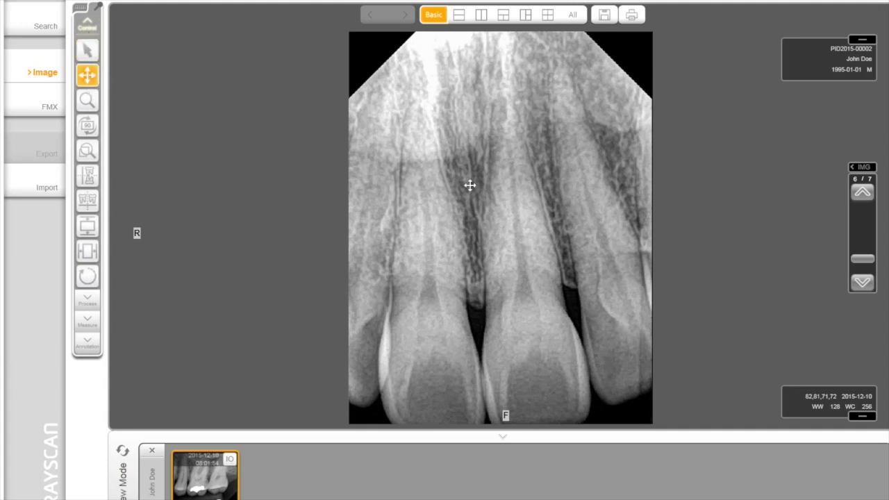
left_click_drag(527, 215, 507, 218)
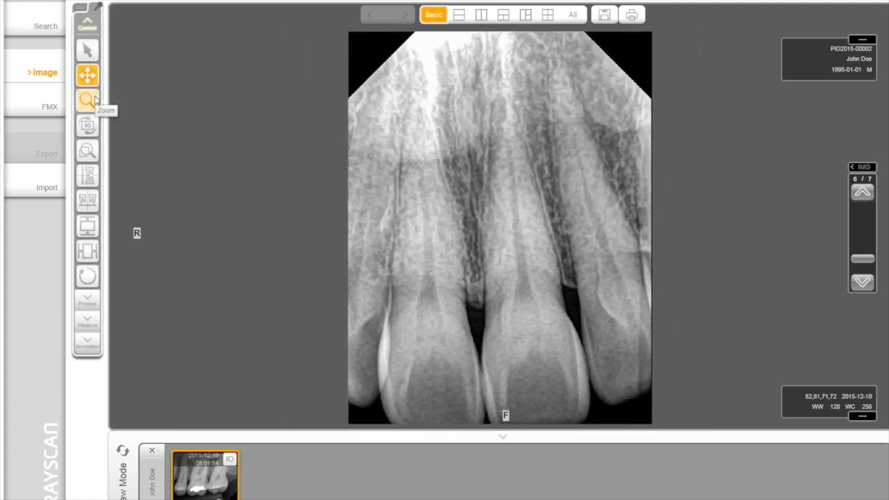
left_click(95, 101)
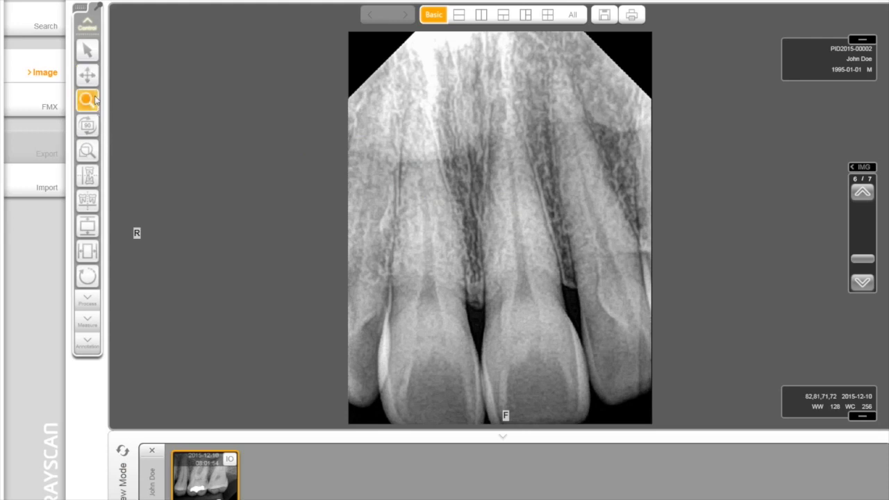
left_click_drag(436, 246, 424, 271)
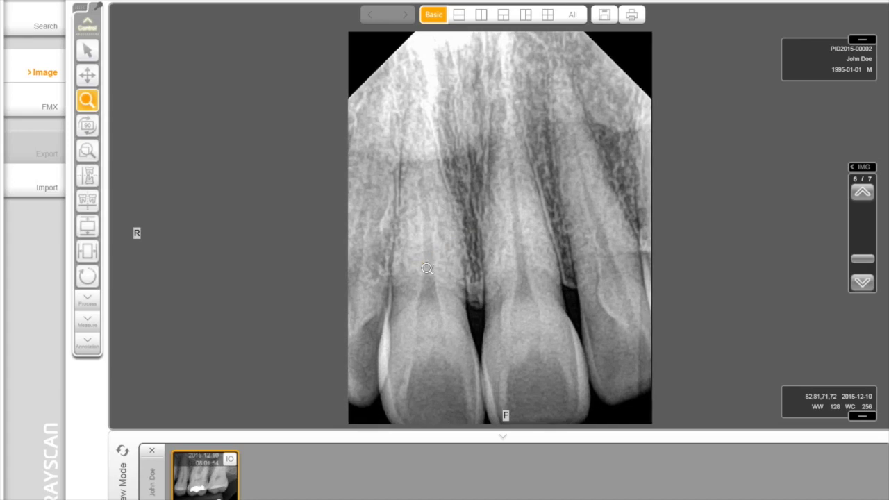
- Rotate the X-ray 90° four times back to upright, then inspect the roots with an enhanced magnifier
left_click(96, 124)
left_click(96, 124)
left_click(96, 124)
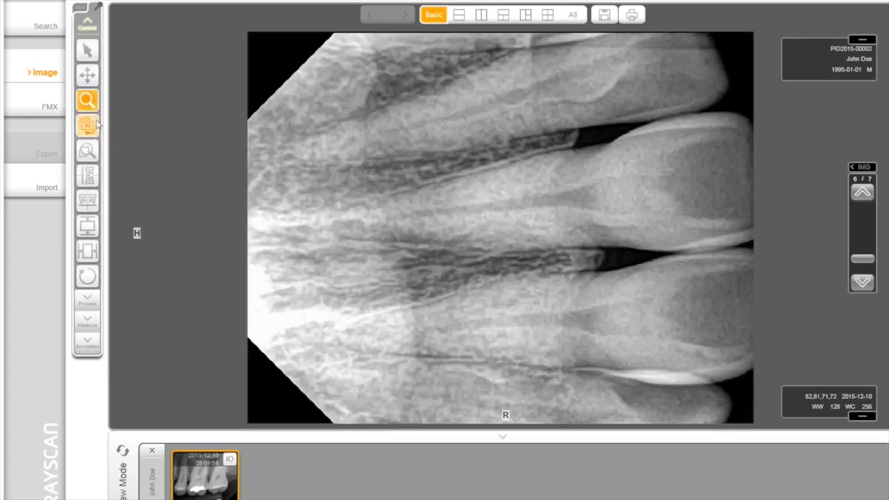
left_click(97, 124)
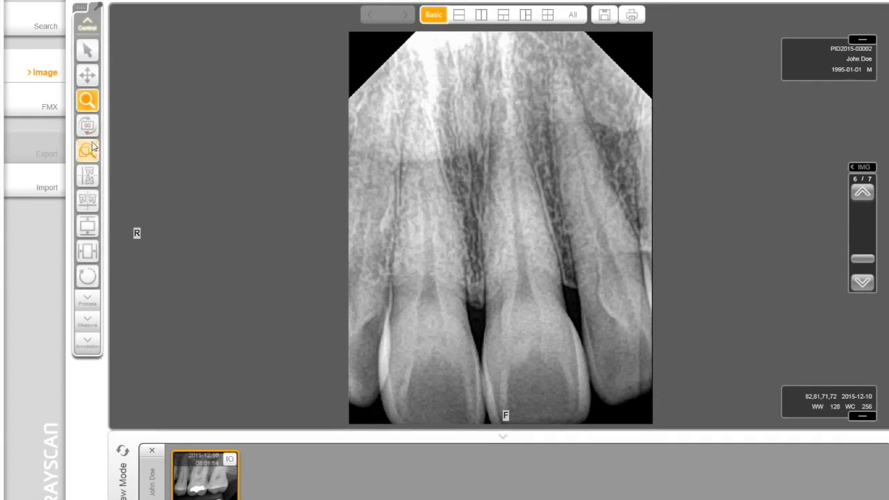
left_click(88, 150)
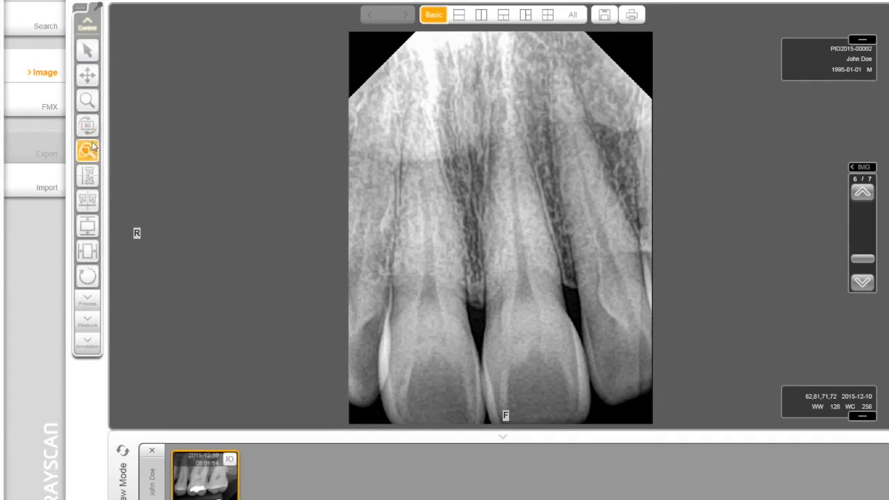
left_click(407, 168)
mouse_move(407, 168)
left_mouse_down()
mouse_move(410, 146)
mouse_move(406, 179)
left_mouse_up()
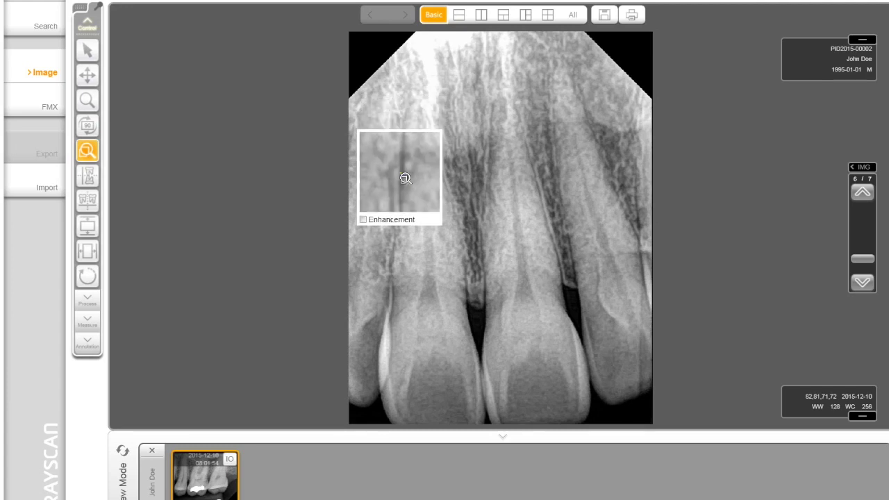
left_click(364, 221)
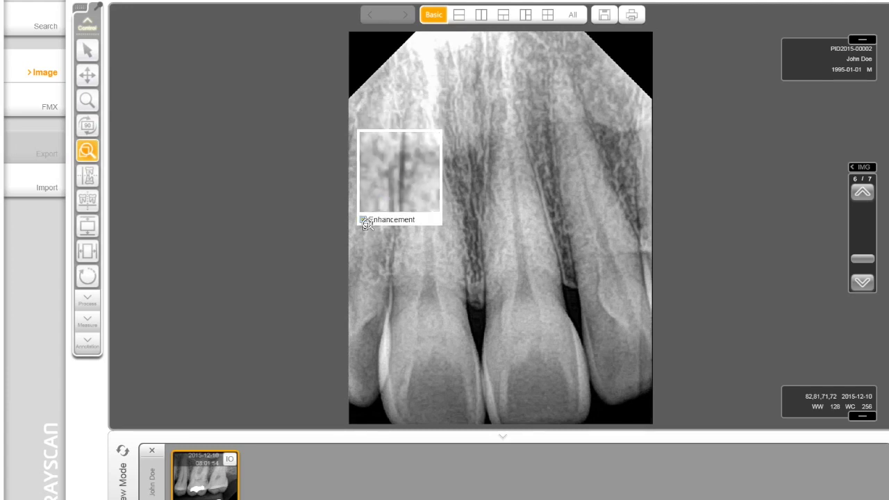
- Flip and mirror the X-ray and restore it, then fit it to viewer width and height
left_click(88, 177)
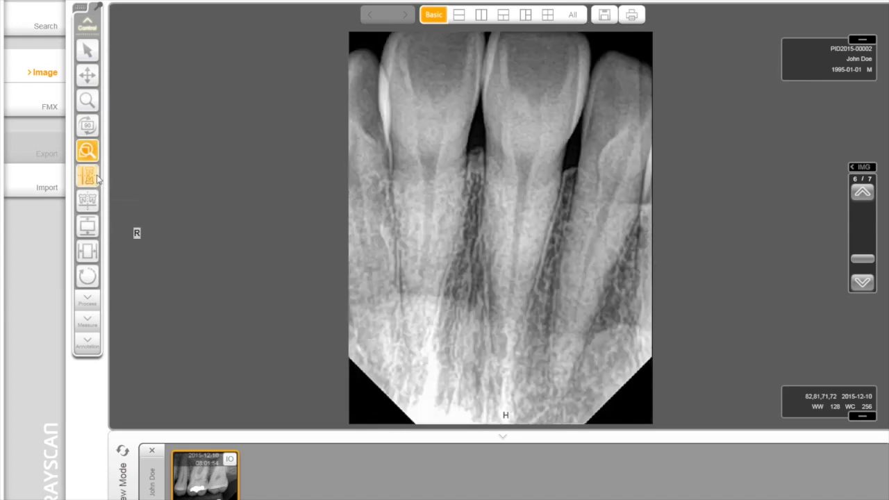
left_click(98, 179)
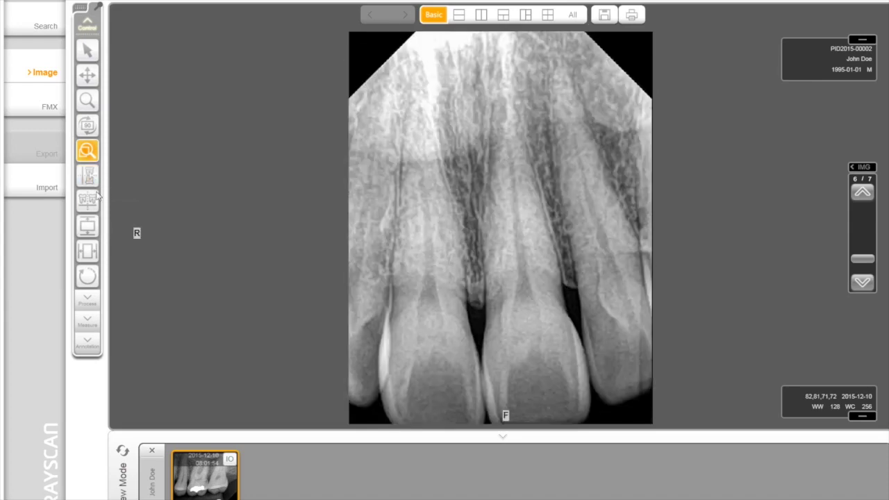
left_click(98, 200)
left_click(98, 200)
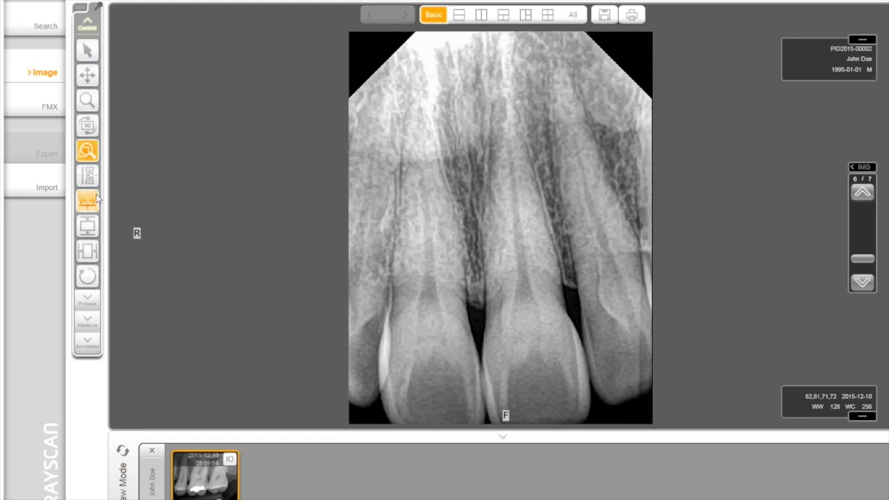
left_click(87, 252)
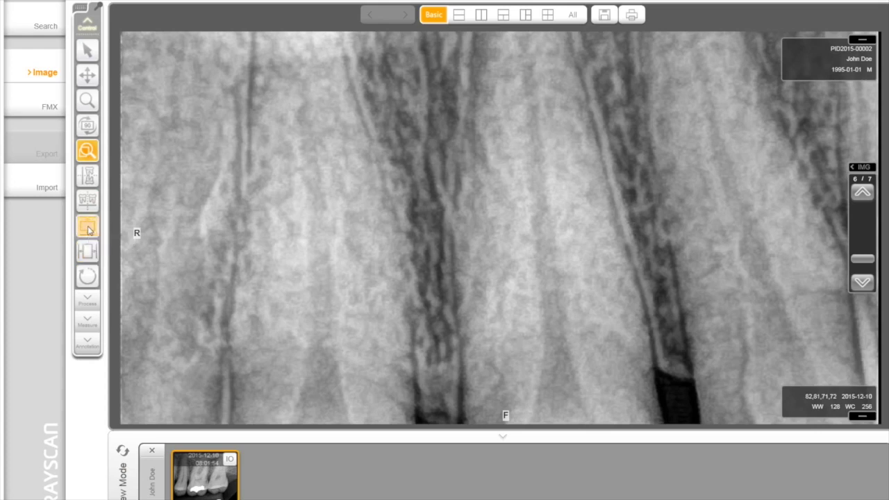
left_click(87, 228)
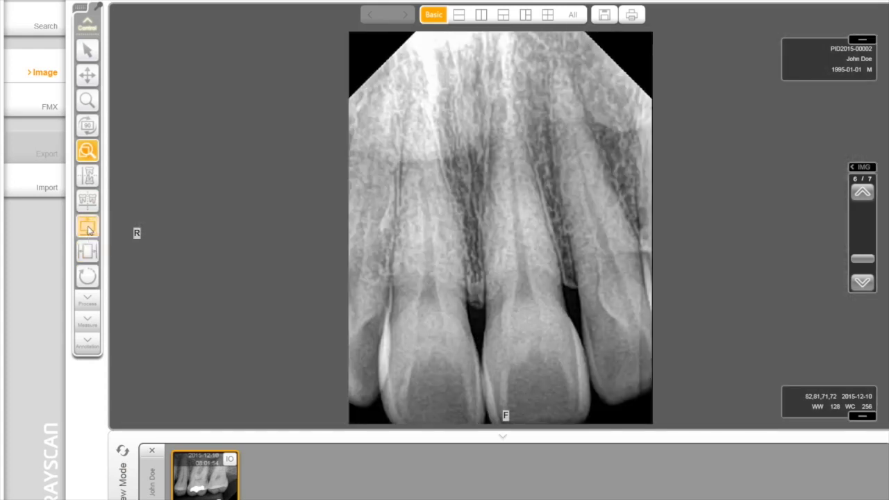
left_click(86, 25)
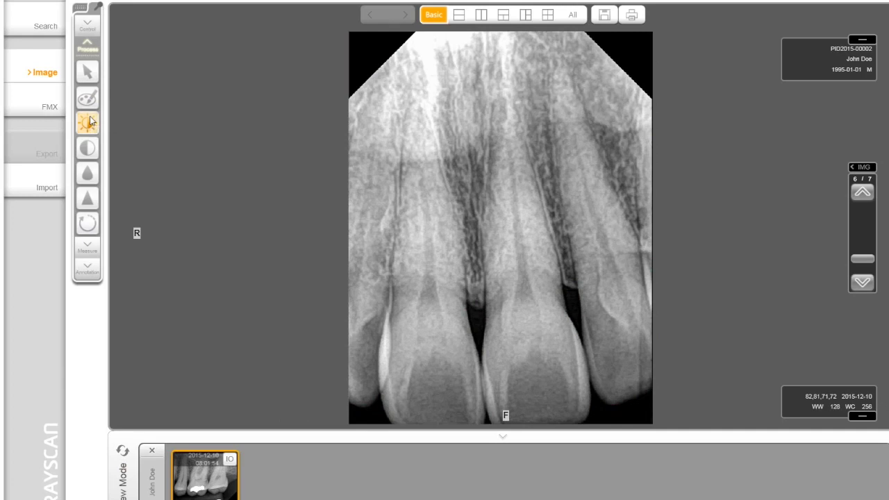
- Adjust the X-ray's window width and centre for brightness and contrast
left_click(88, 122)
left_click_drag(474, 219, 493, 216)
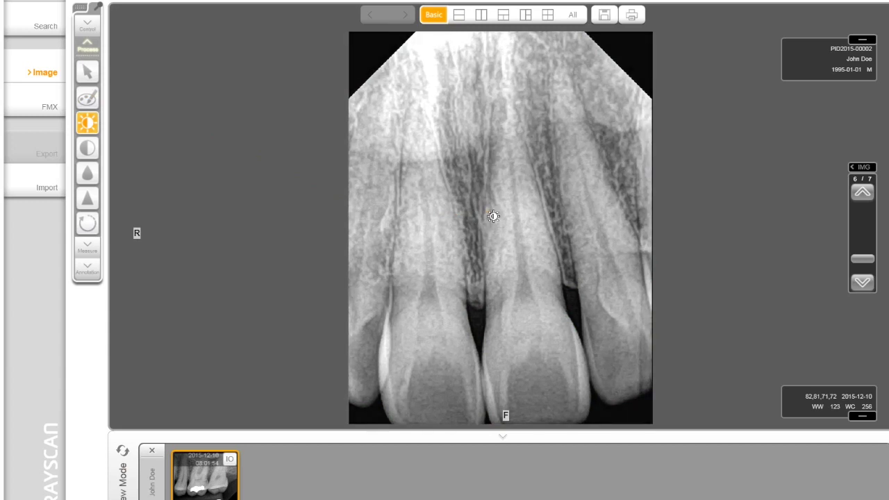
left_click_drag(470, 215, 451, 217)
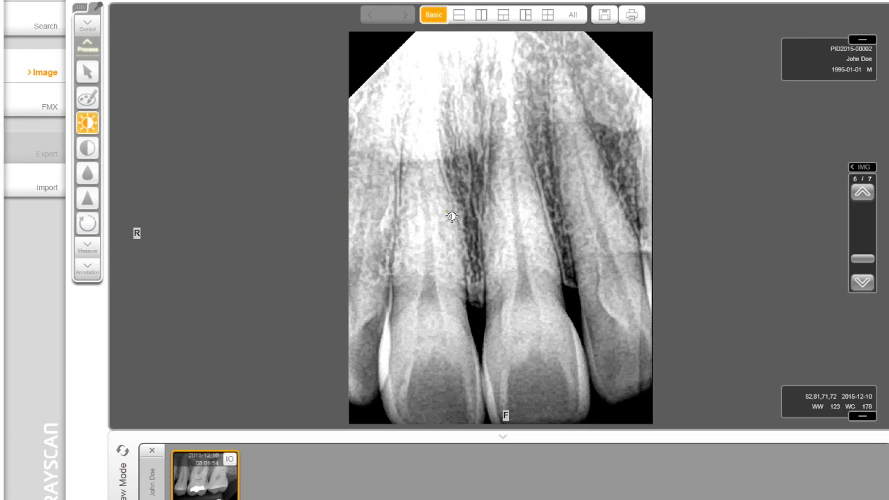
mouse_move(452, 206)
left_mouse_down()
mouse_move(452, 192)
mouse_move(452, 220)
left_mouse_up()
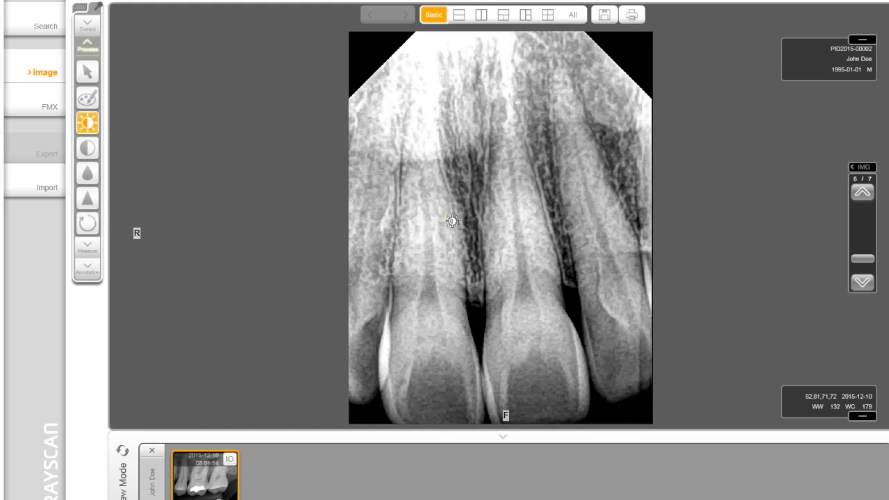
- Invert the greyscale and restore it, then apply median smoothing and sharpening
left_click(93, 149)
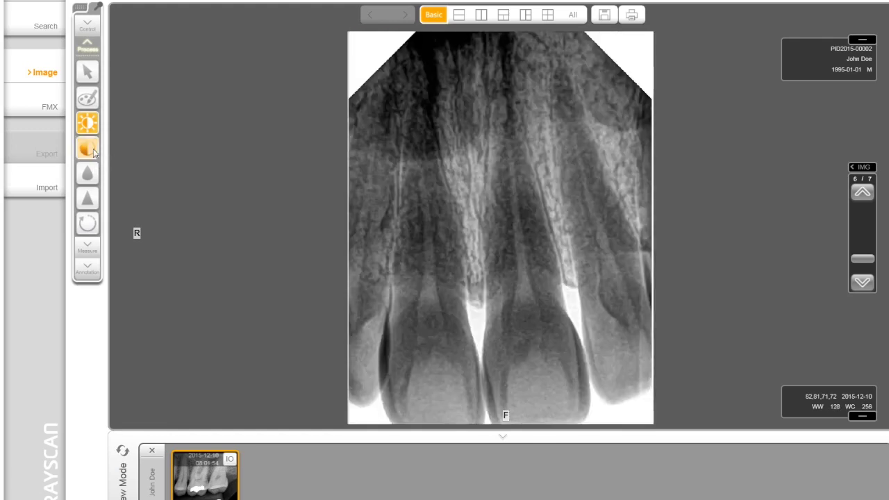
left_click(93, 148)
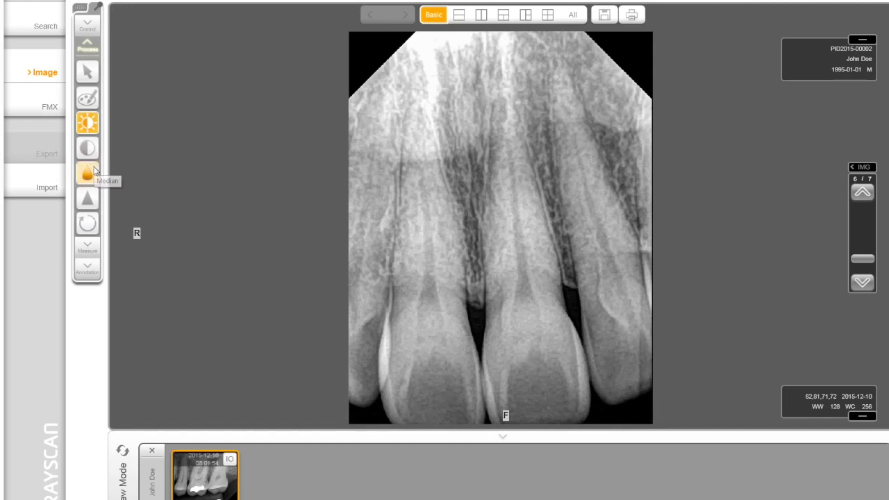
left_click(95, 172)
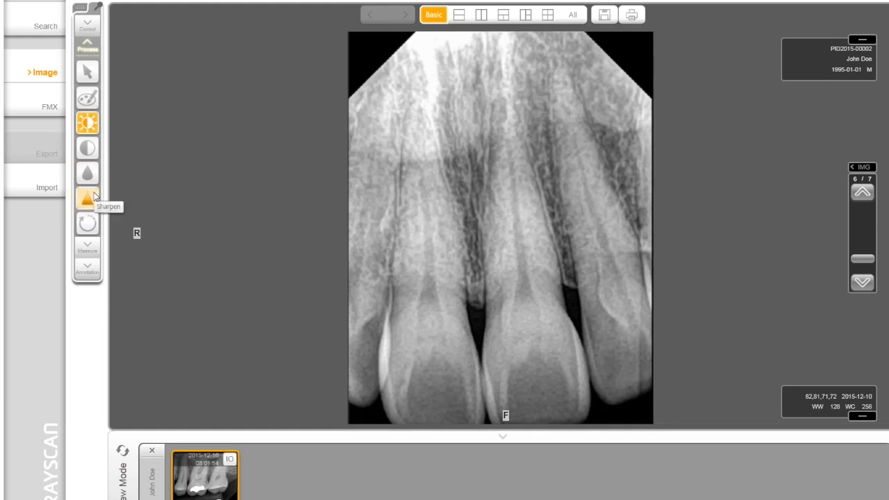
left_click(94, 197)
left_click(88, 247)
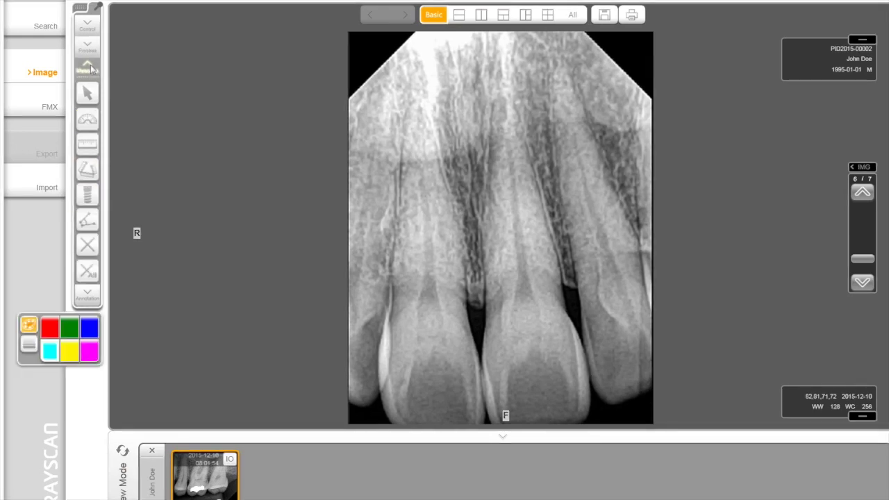
- Measure a tooth length, then draw a multi-length segment between the central incisors
left_click(89, 119)
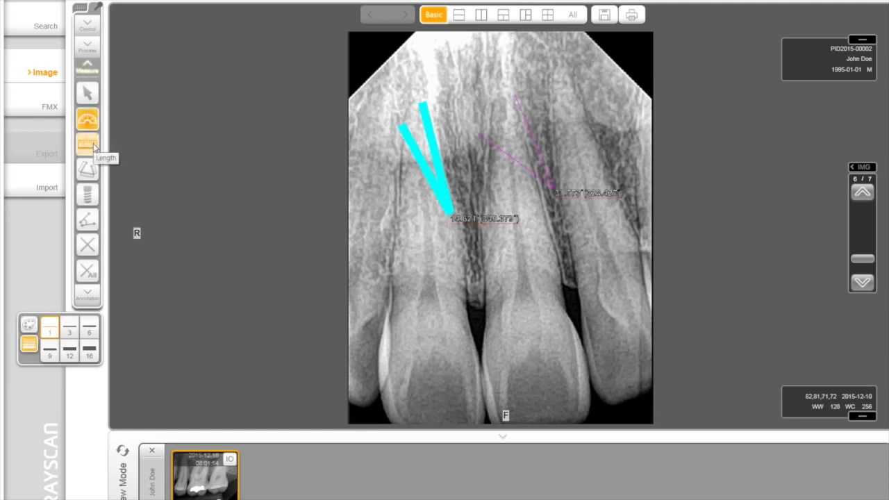
left_click(94, 145)
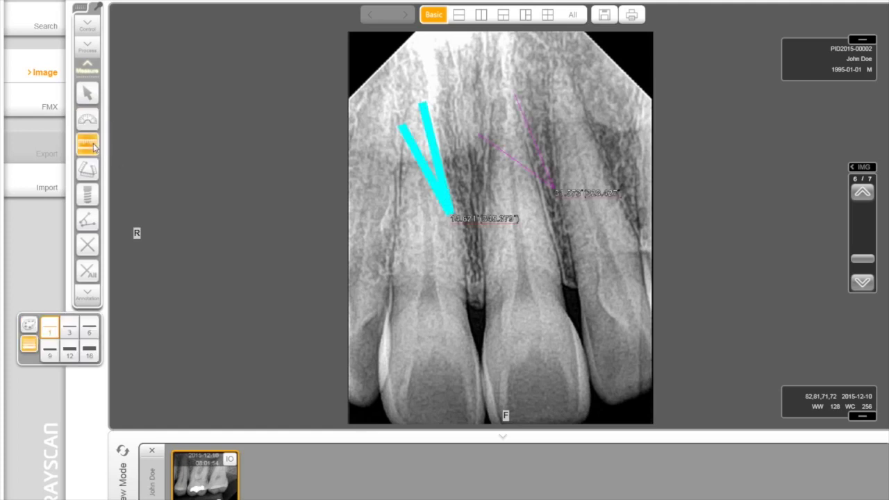
left_click_drag(431, 194, 439, 352)
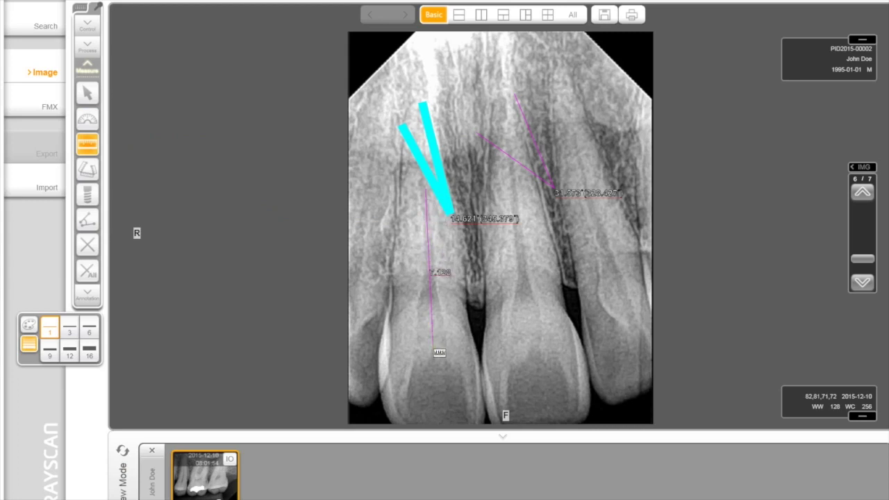
left_click(89, 171)
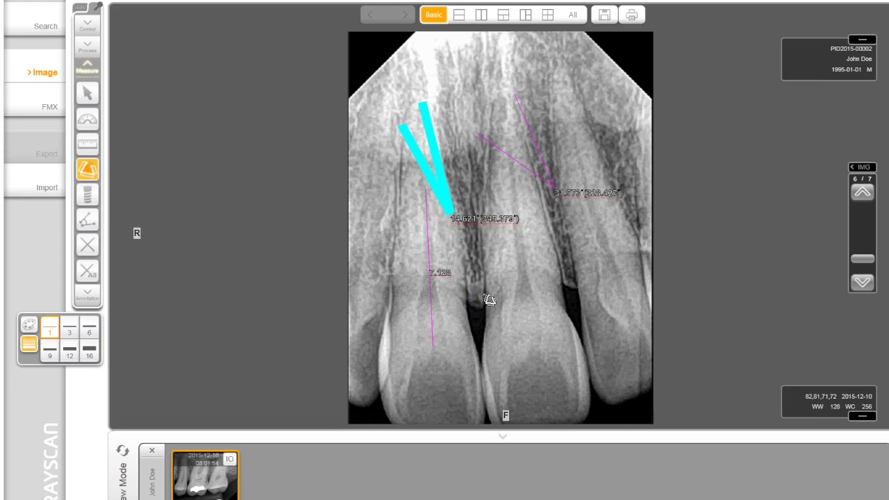
left_click_drag(486, 297, 488, 372)
left_click(488, 373)
- Draw an arrow on the X-ray and a straight line across the upper roots
left_click(87, 292)
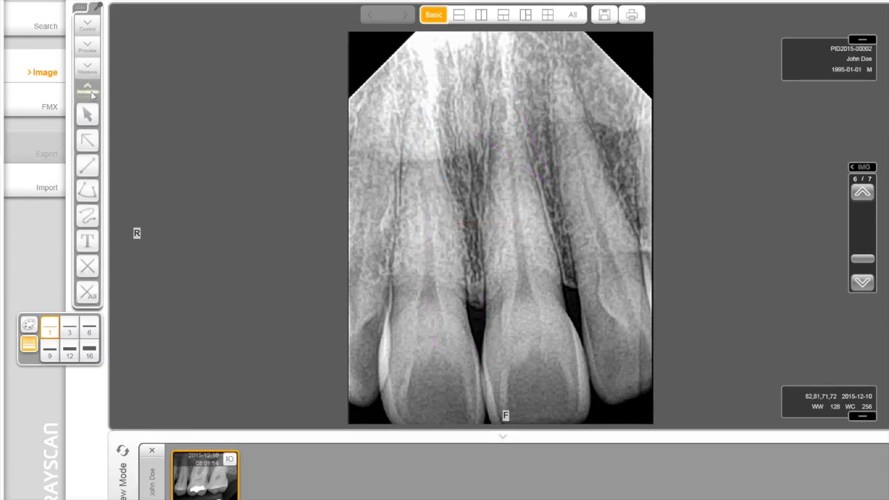
left_click(89, 144)
left_click_drag(455, 177, 529, 202)
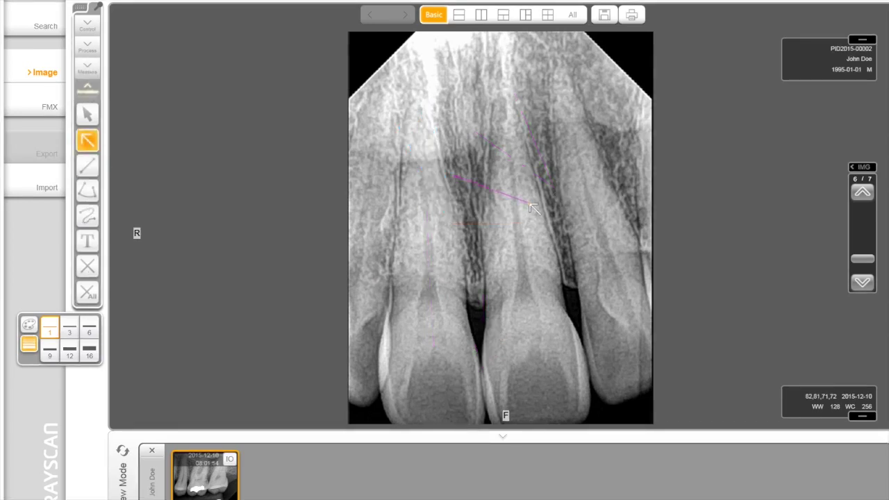
left_click(87, 165)
left_click_drag(402, 109, 526, 71)
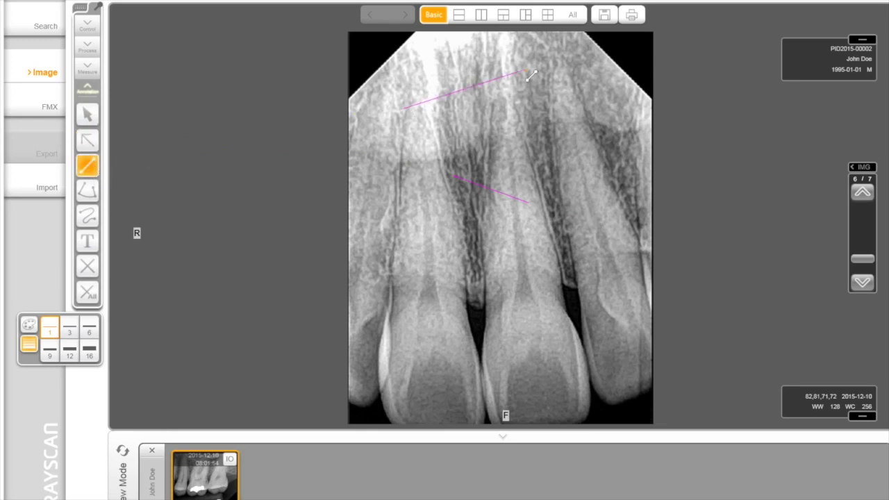
- Add an angle annotation and a freehand curve, then place a text box on the image
left_click(88, 190)
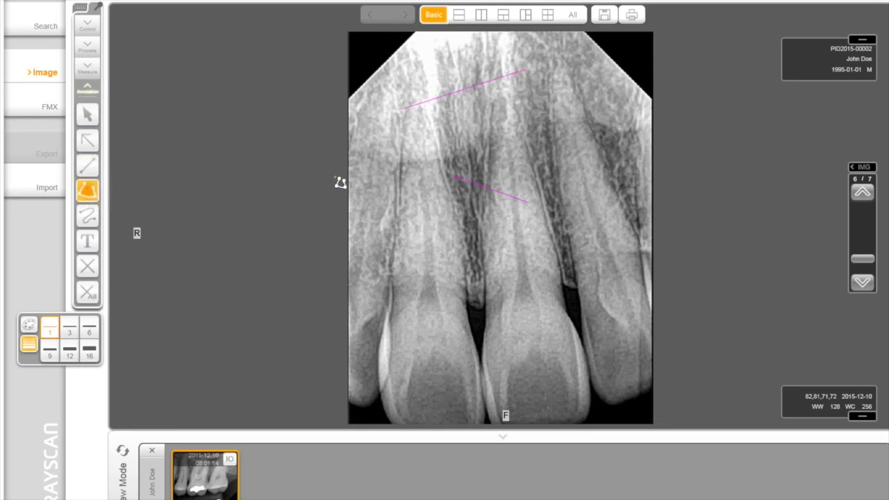
left_click(87, 190)
left_click_drag(492, 189, 506, 97)
left_click(540, 187)
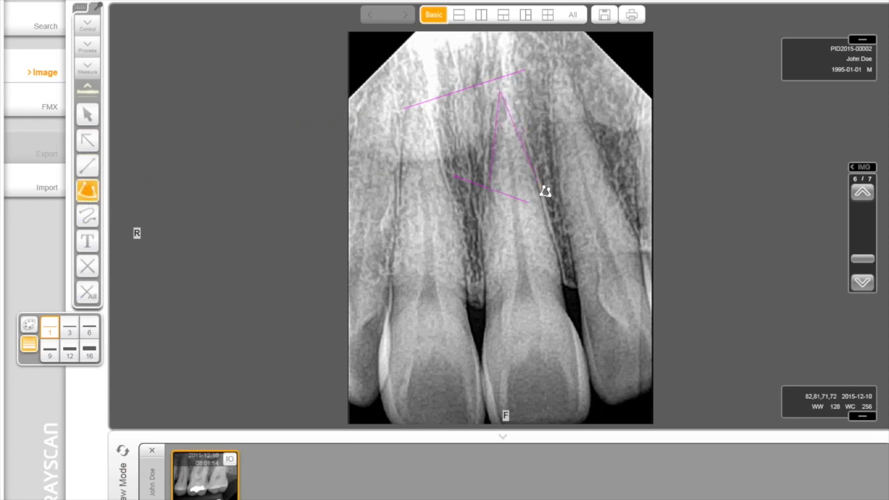
left_click(94, 215)
mouse_move(426, 92)
left_mouse_down()
mouse_move(478, 65)
mouse_move(492, 74)
left_mouse_up()
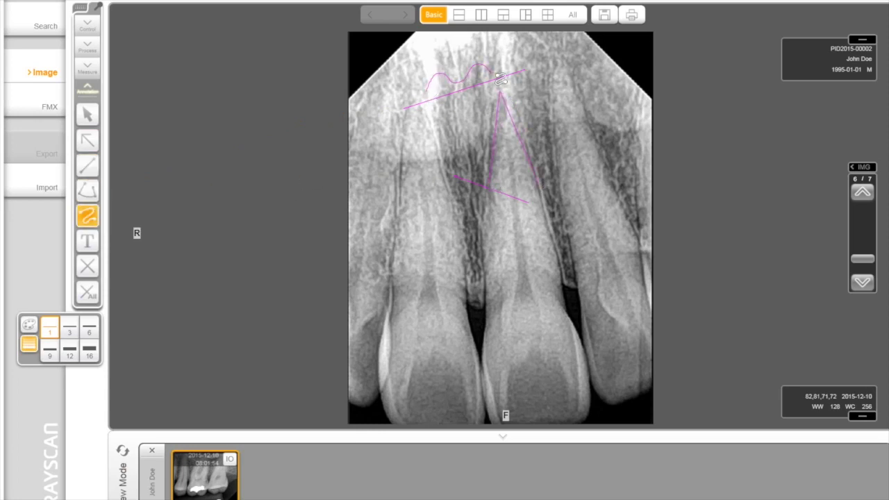
left_click(87, 241)
left_click(538, 206)
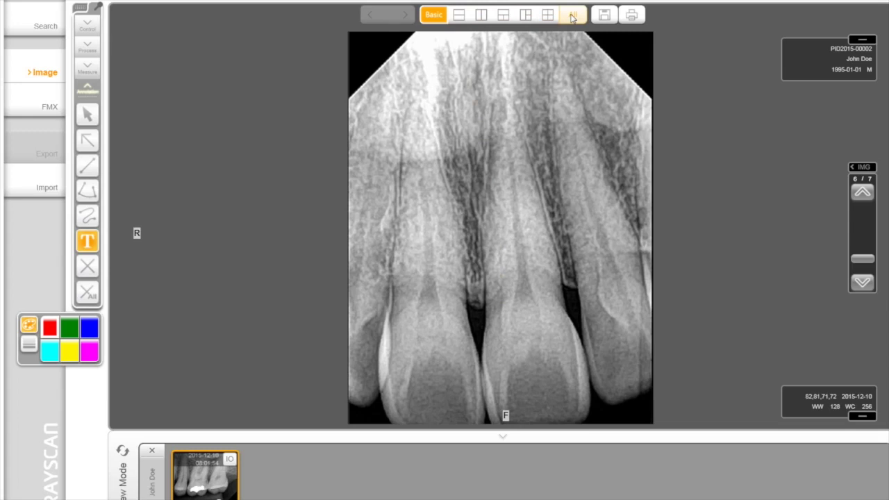
- Split the viewer into two stacked panes and load the patient's images into the lower pane
left_click(459, 15)
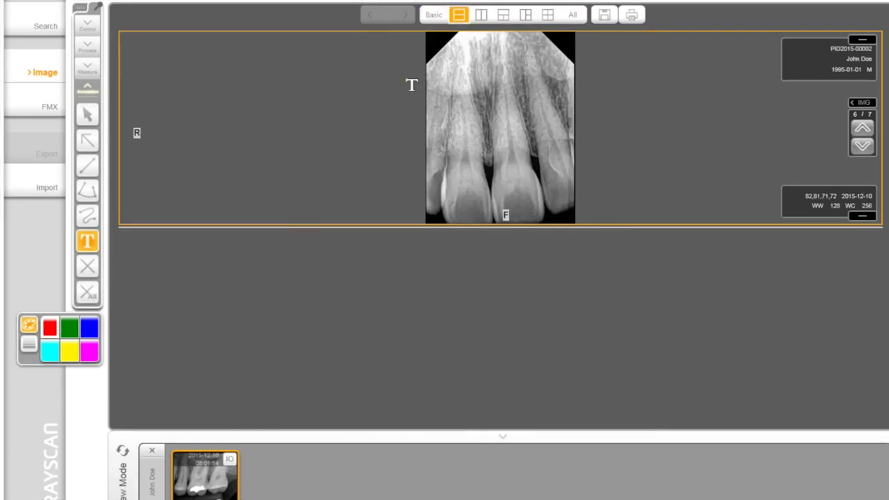
left_click_drag(205, 477, 418, 358)
left_click_drag(487, 338, 492, 340)
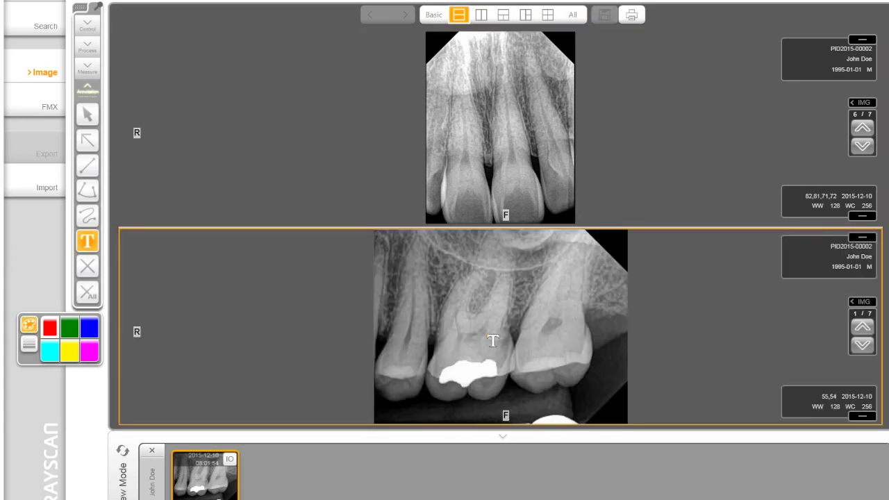
- Show the premolar fillings image 4/7 beside the front teeth, then open Print
left_click(863, 345)
left_click(865, 347)
left_click(864, 345)
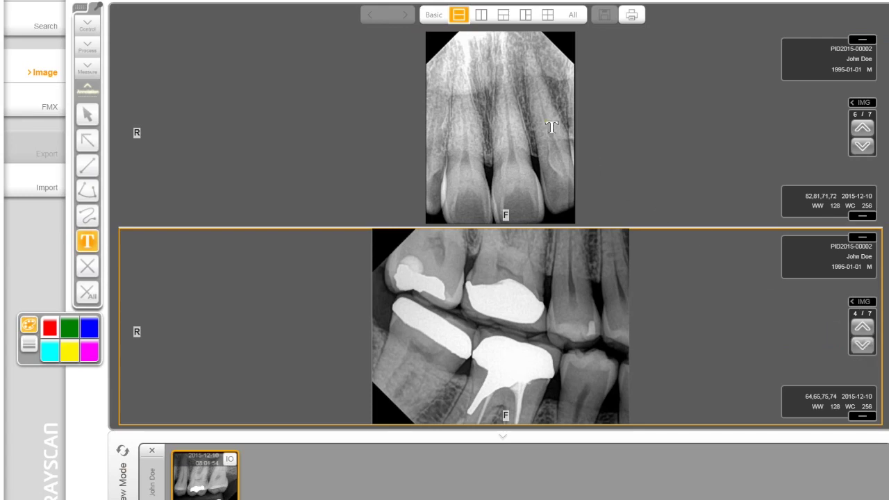
left_click(480, 16)
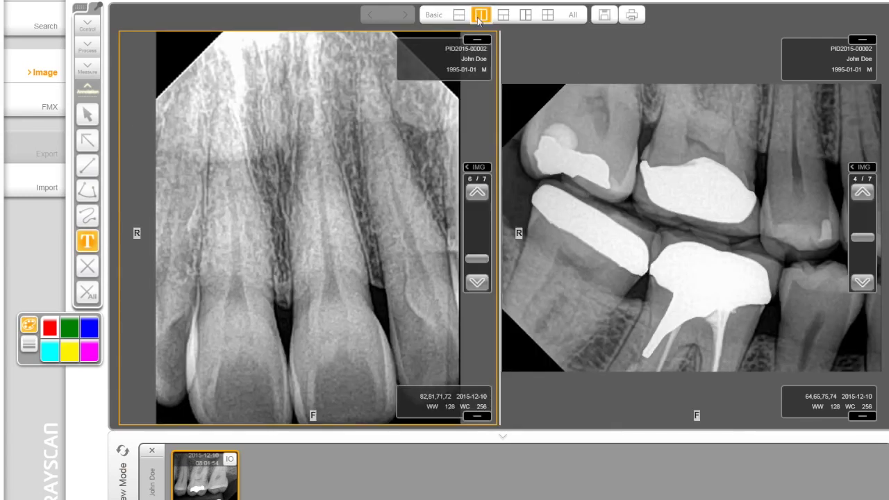
left_click(631, 14)
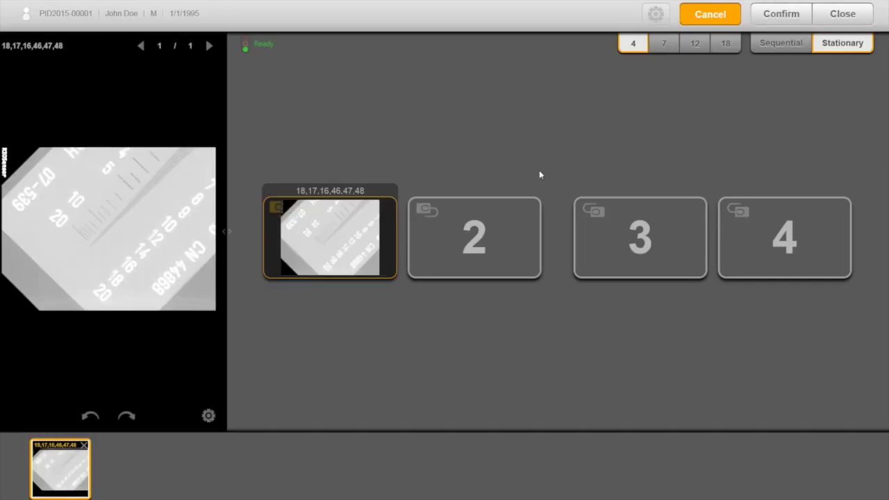
- Keep Endodontic processing, increase Sharpen, raise then restore gamma, and narrow the window width
left_click(209, 415)
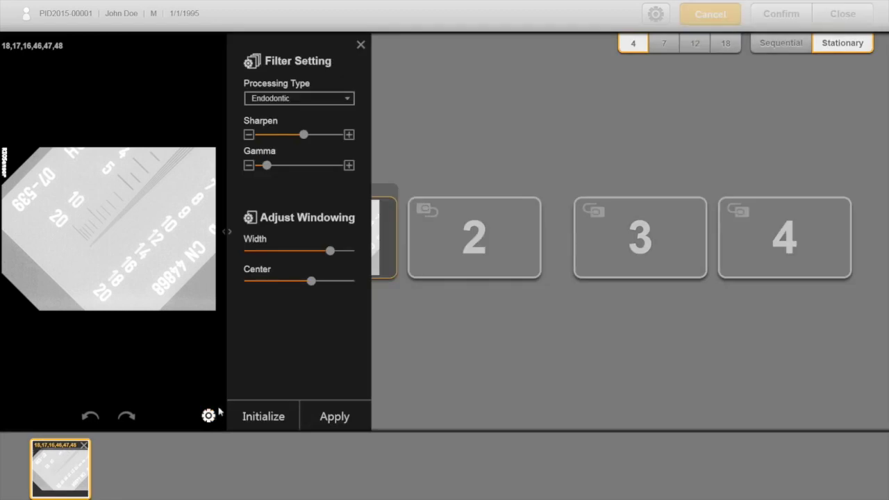
left_click(347, 100)
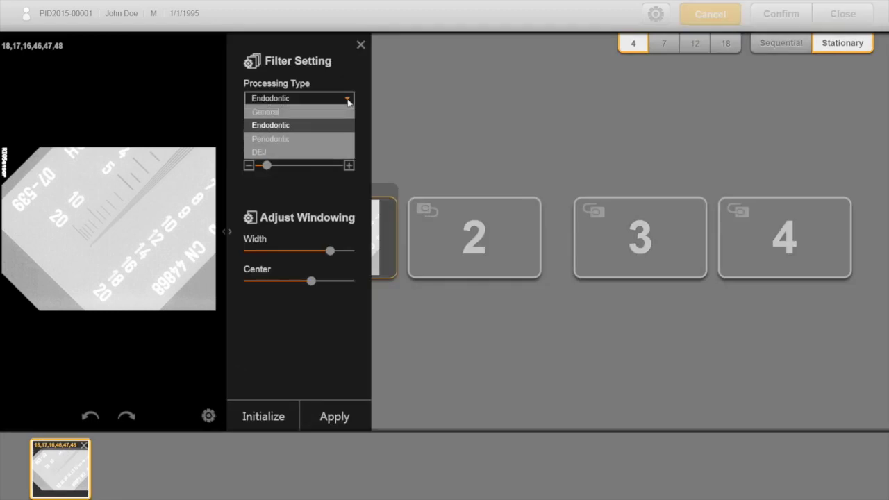
left_click(347, 101)
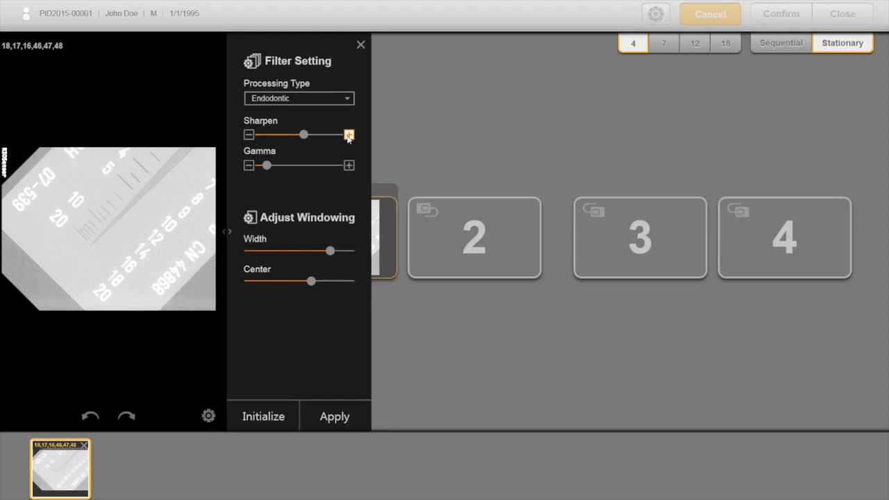
left_click(348, 135)
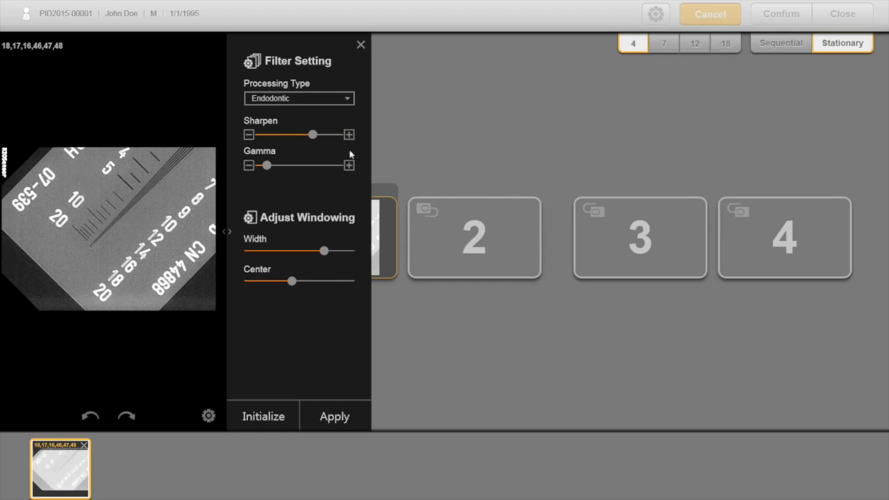
left_click(349, 165)
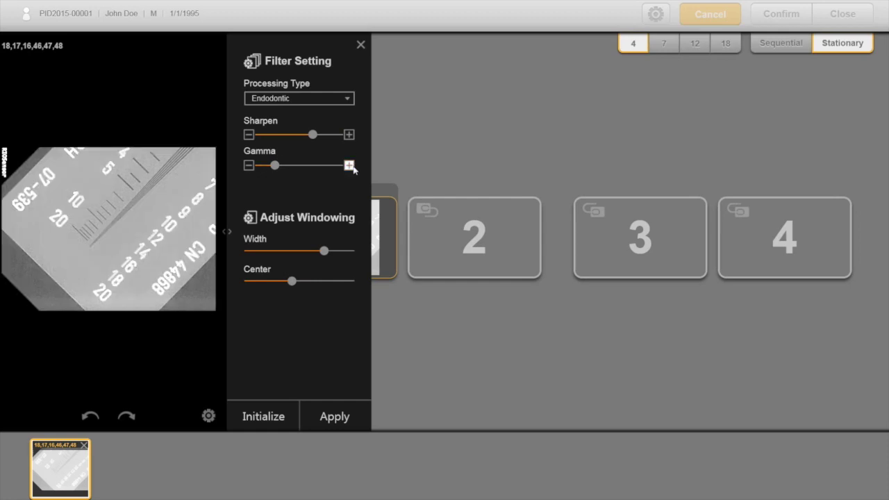
left_click(249, 166)
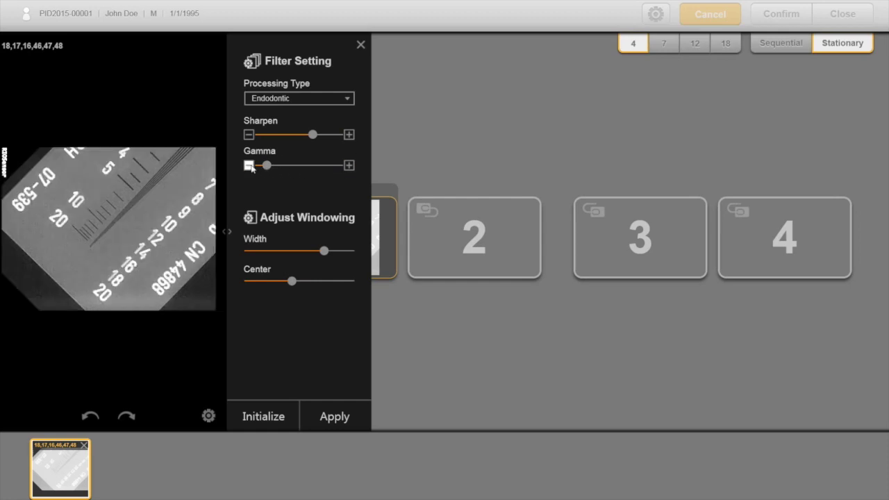
left_click_drag(323, 251, 333, 254)
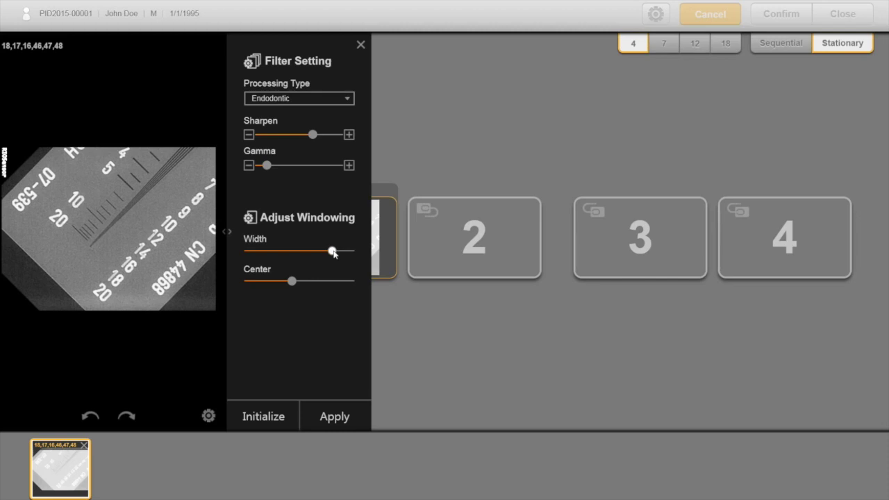
left_click_drag(334, 253, 298, 282)
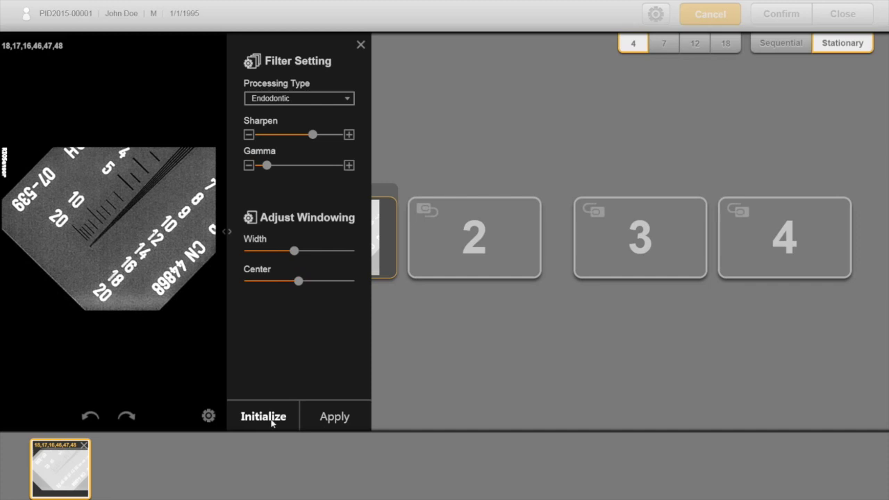
- Undo then redo to keep the rotated orientation, apply the filter, and confirm the image into the first slot
left_click(91, 417)
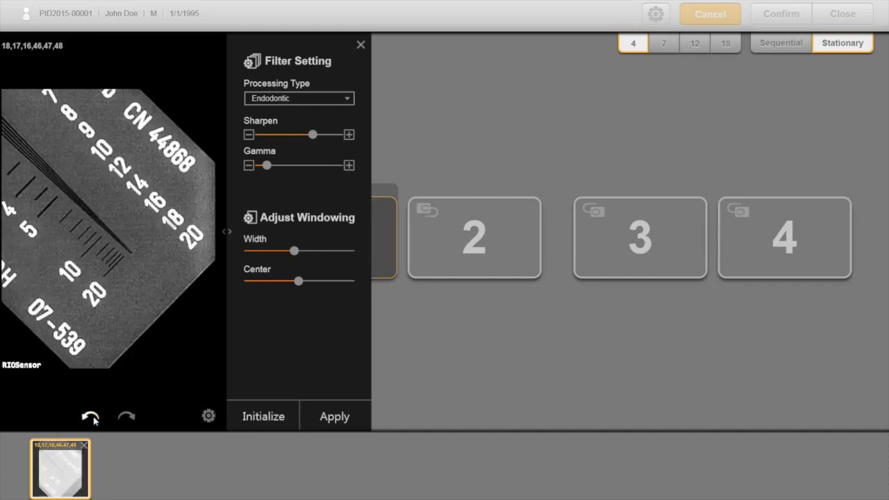
left_click(128, 417)
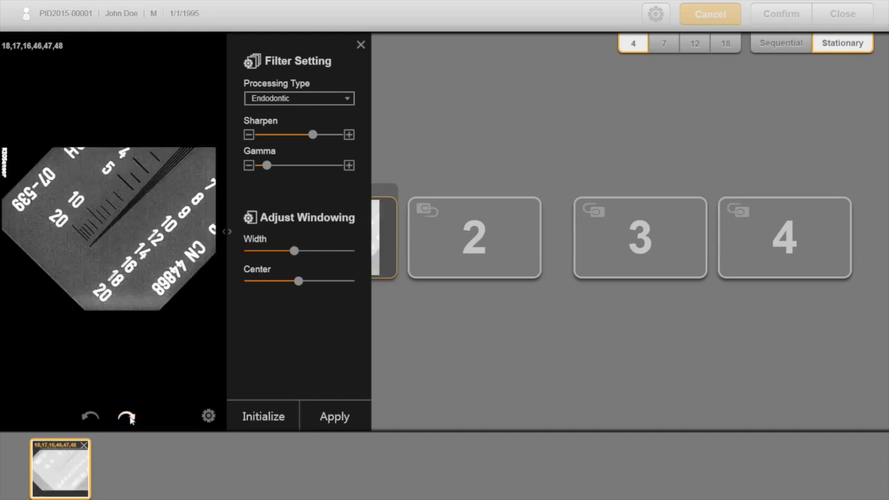
left_click(329, 419)
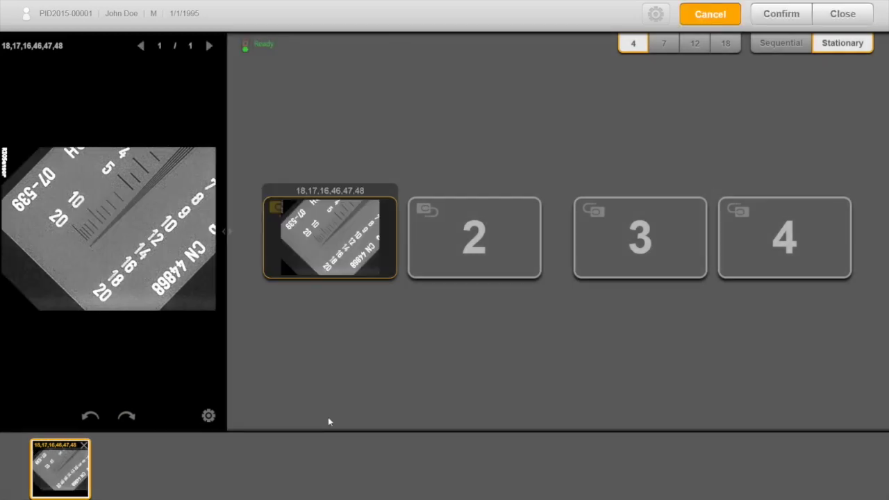
left_click(780, 14)
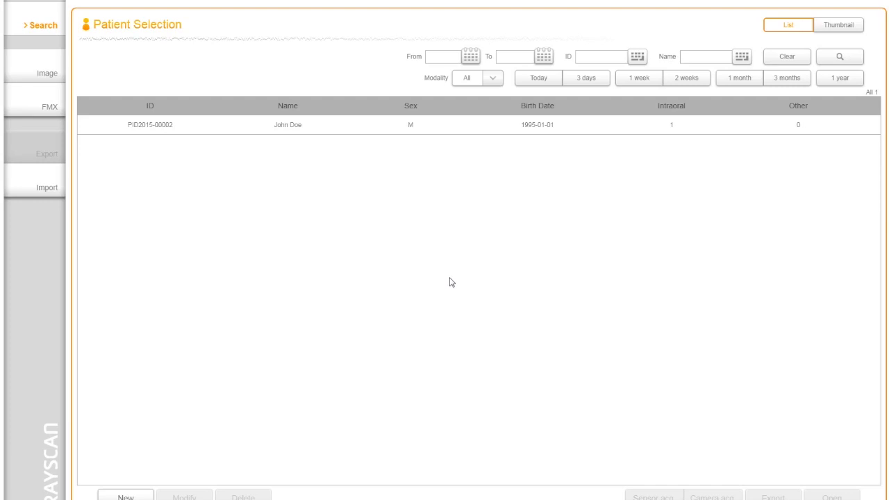
left_click(38, 188)
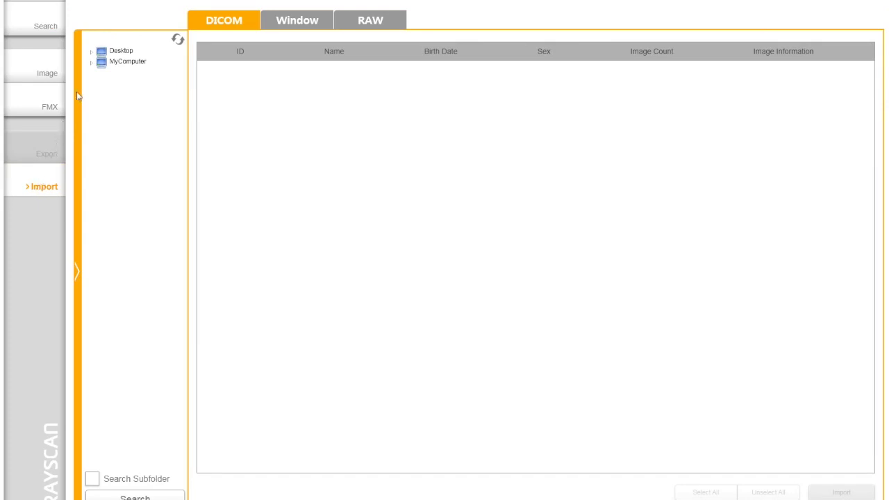
left_click(92, 54)
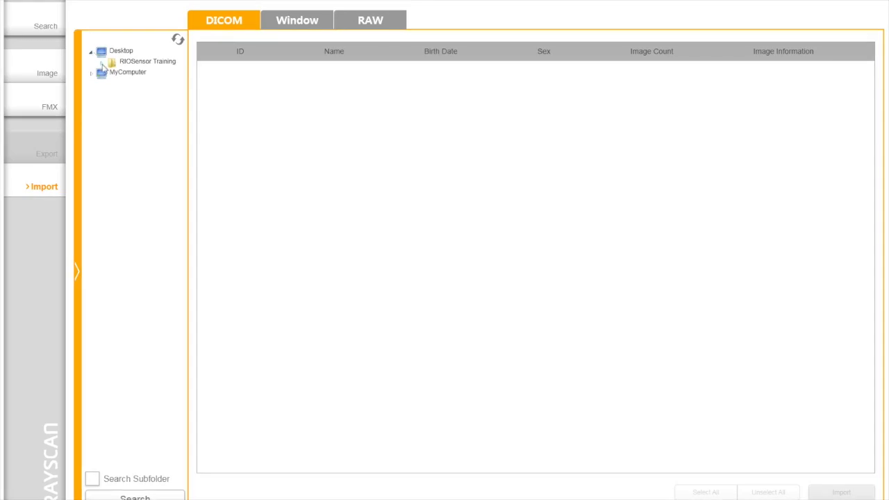
left_click(102, 63)
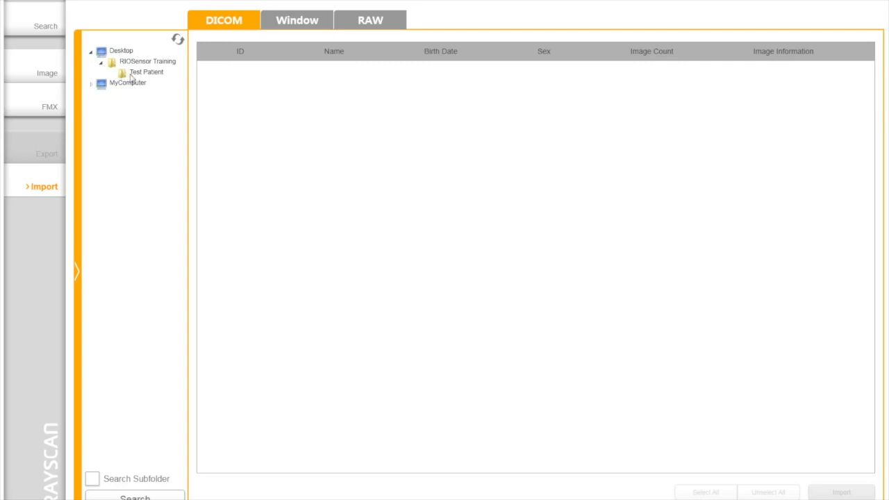
left_click(136, 75)
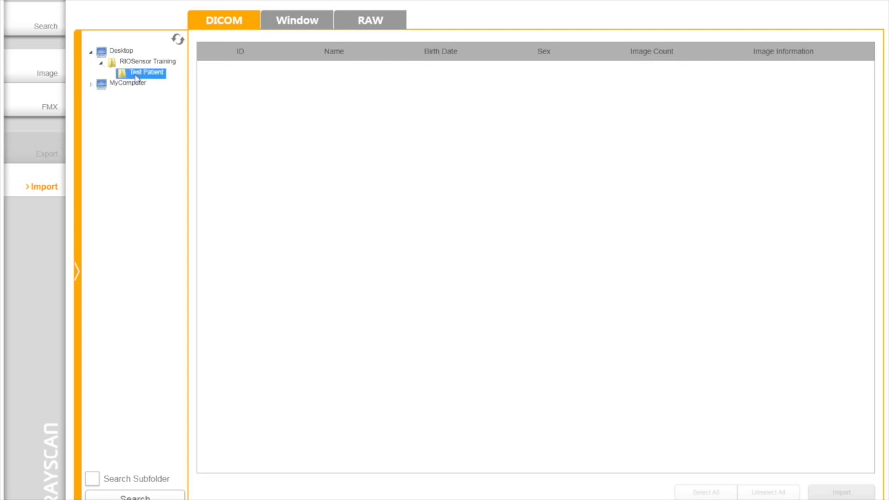
left_click(92, 479)
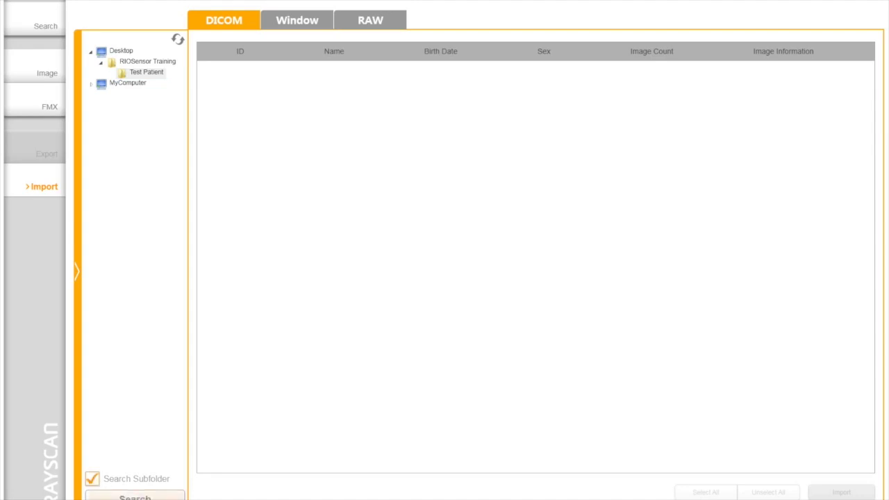
left_click(145, 497)
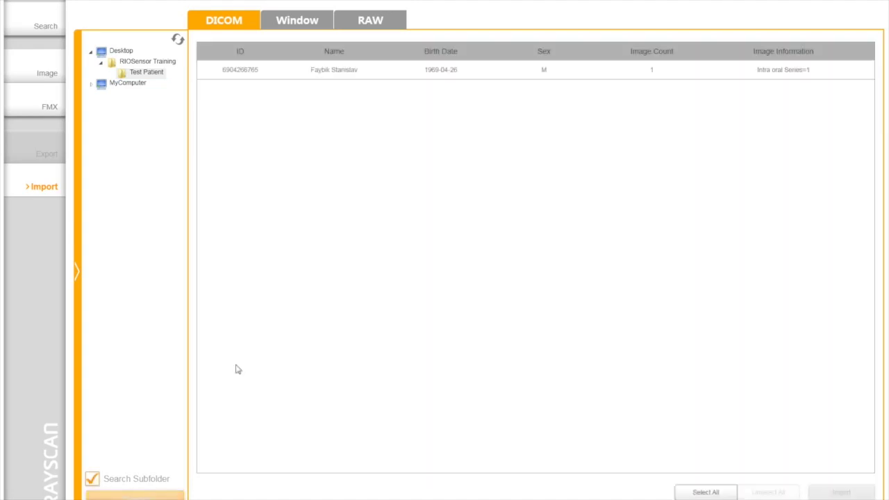
left_click(401, 75)
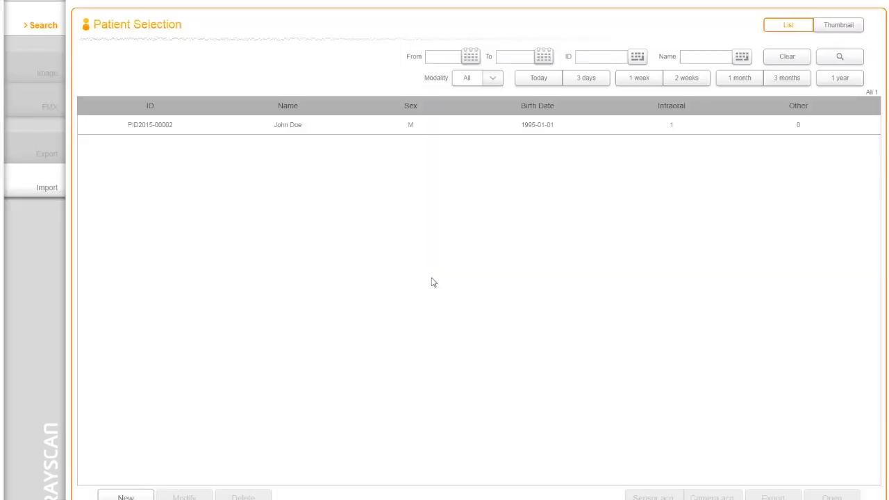
- Open the patient's intraoral X-ray and send its image series to the Export list
left_click(423, 132)
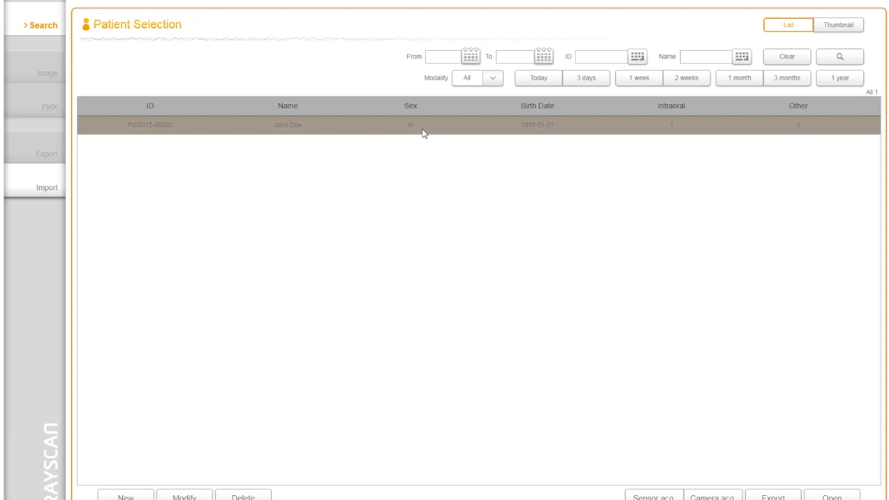
double_click(423, 132)
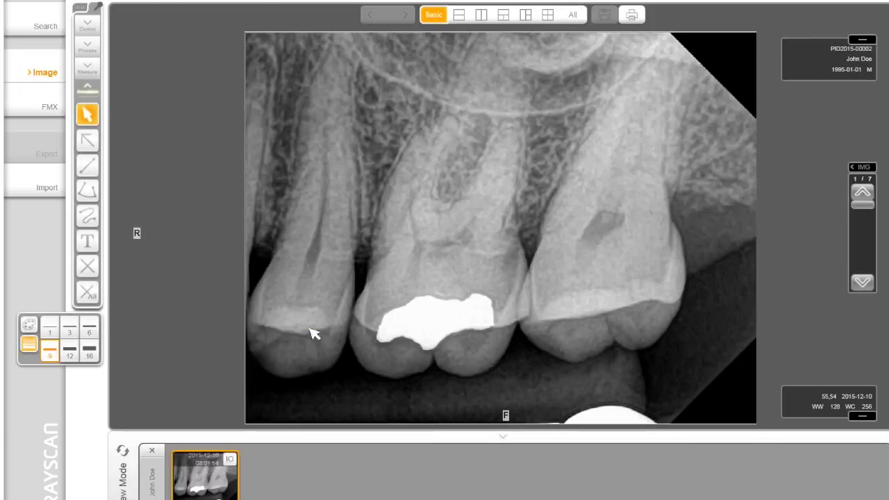
left_click(234, 463)
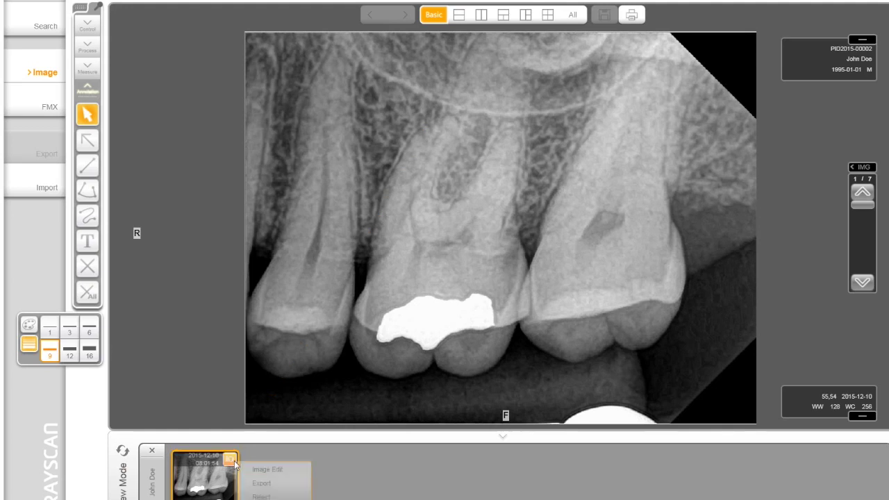
left_click(295, 488)
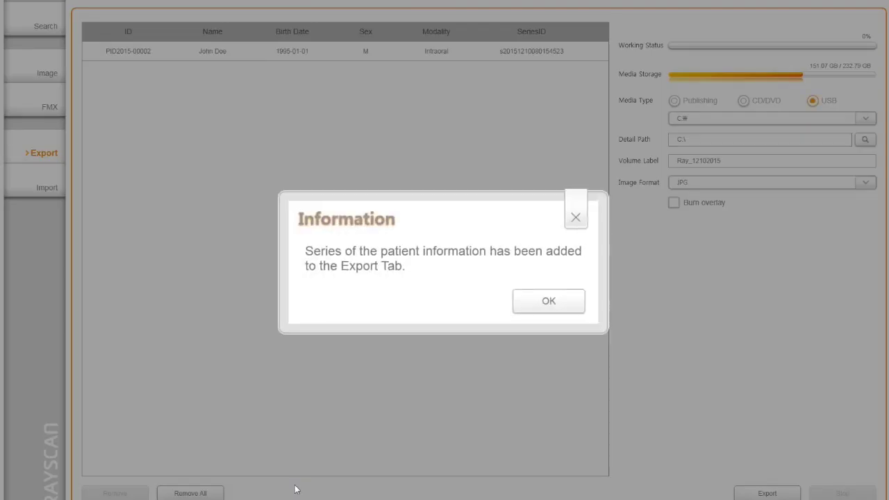
- Set the patient series' export media to USB, targeting the E:\ USB disk
left_click(547, 302)
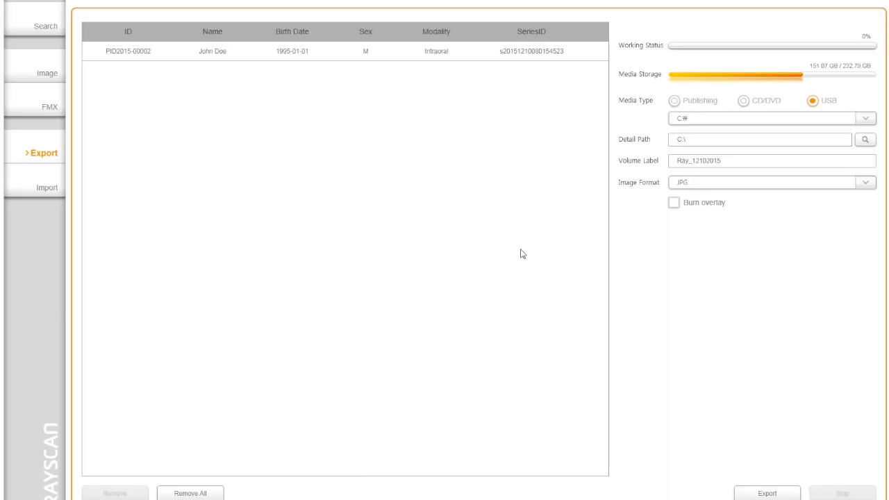
left_click(522, 55)
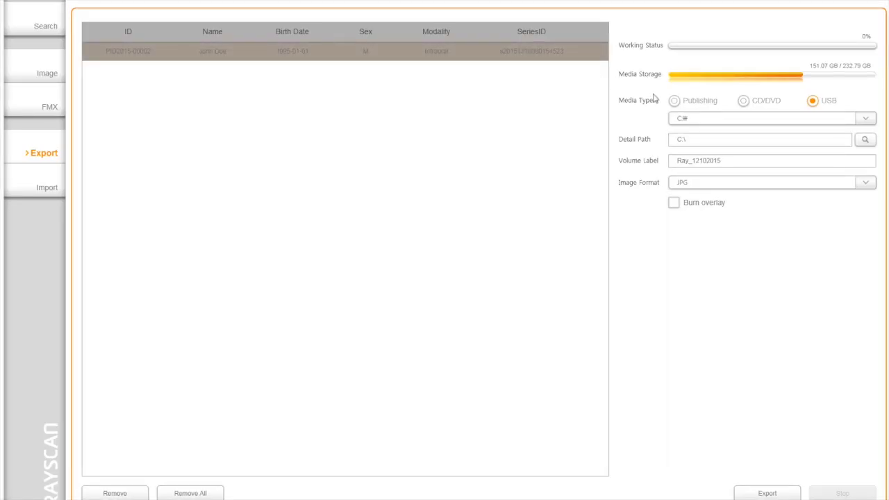
left_click(674, 101)
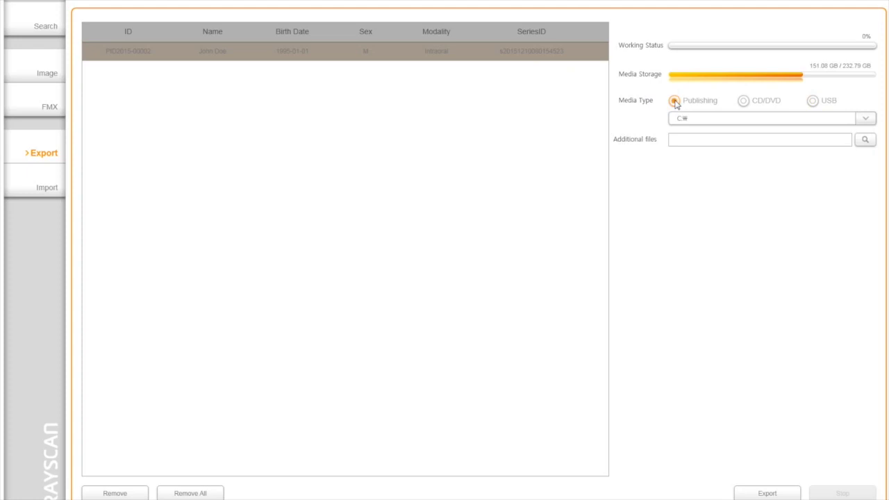
left_click(743, 102)
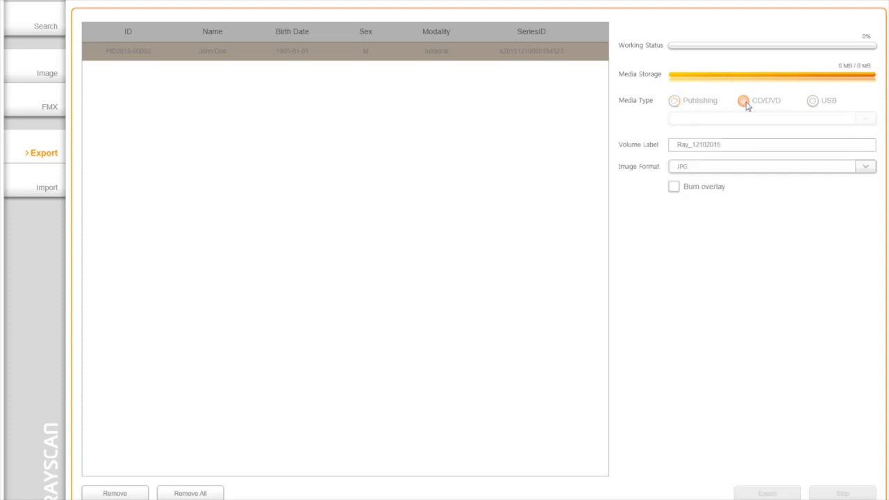
left_click(812, 102)
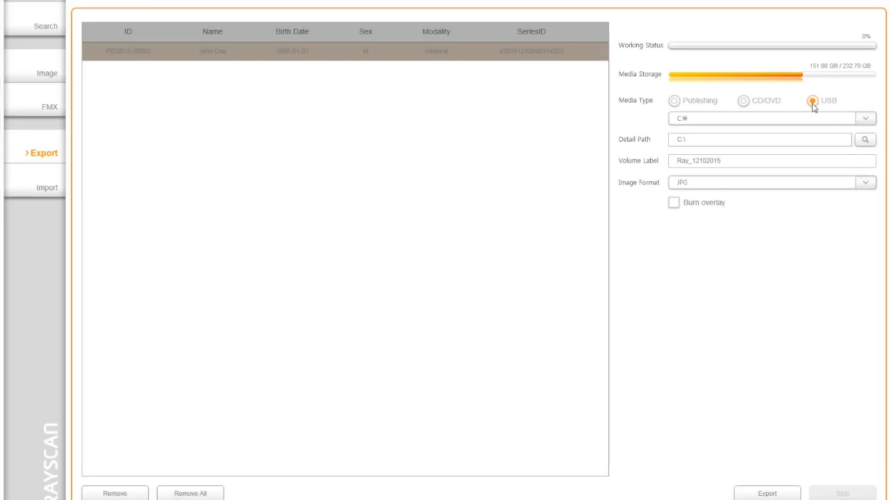
left_click(866, 119)
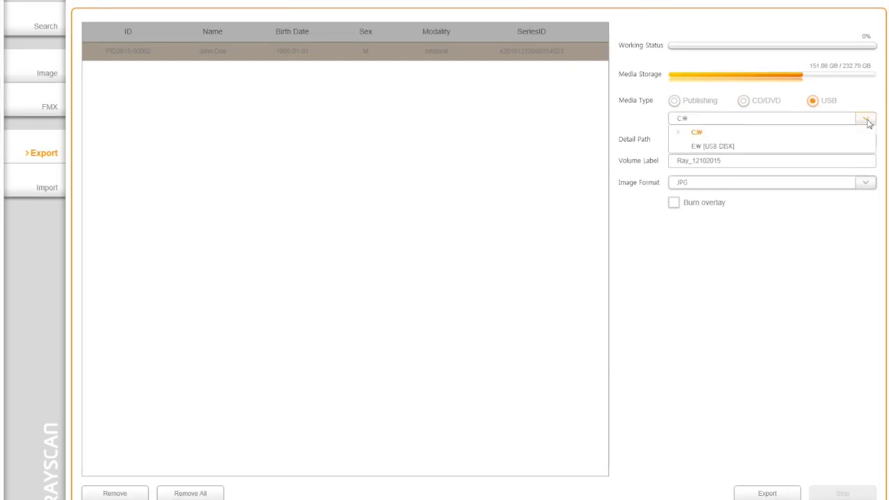
left_click(739, 147)
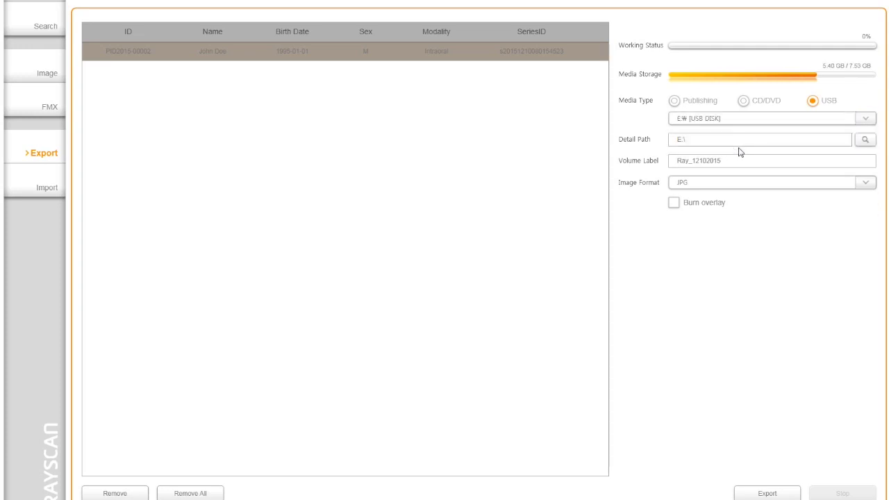
left_click(865, 183)
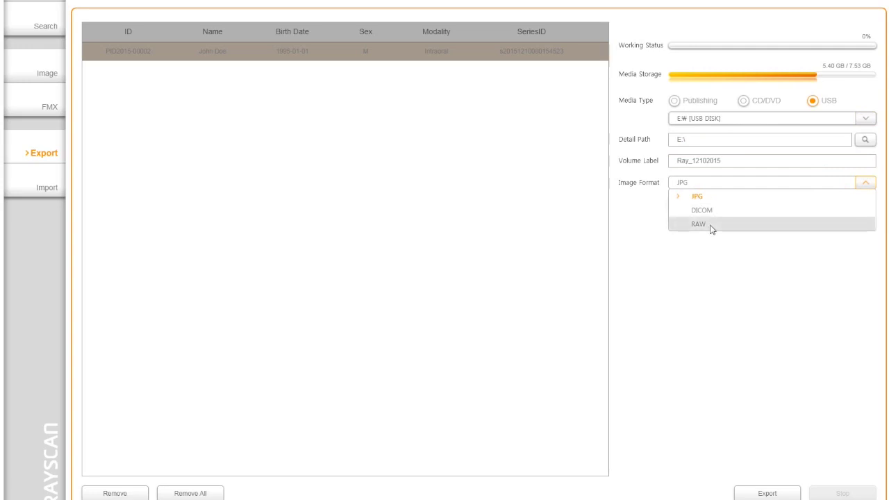
- Change the export image format from JPG to DICOM
left_click(708, 211)
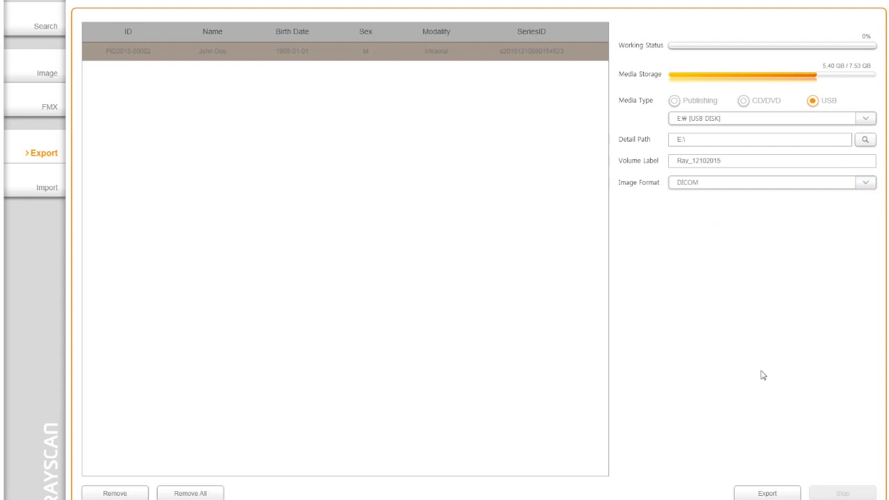